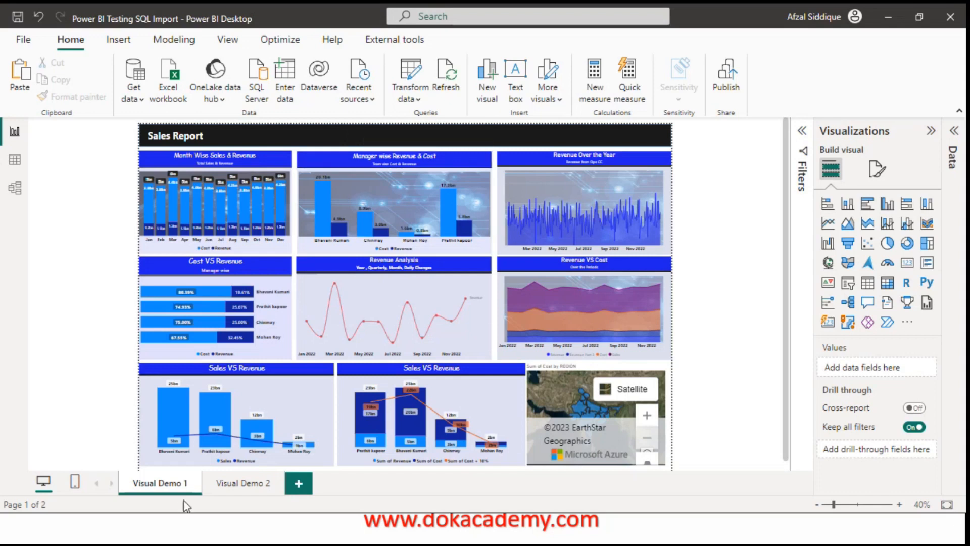
Add an empty ribbon chart to the Visual Demo 2 page, resized and placed at the page's left side directly under the Sales Report header
left_click(225, 497)
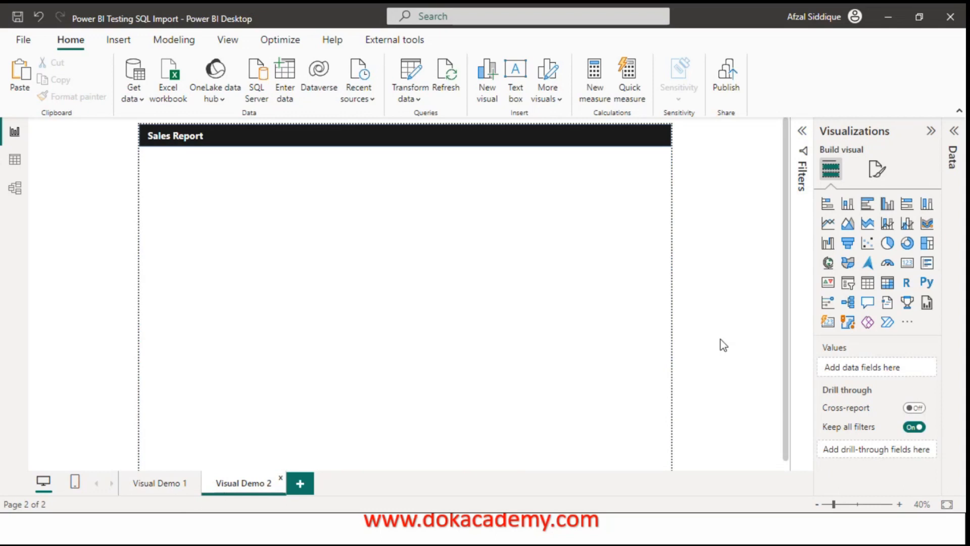
left_click(927, 224)
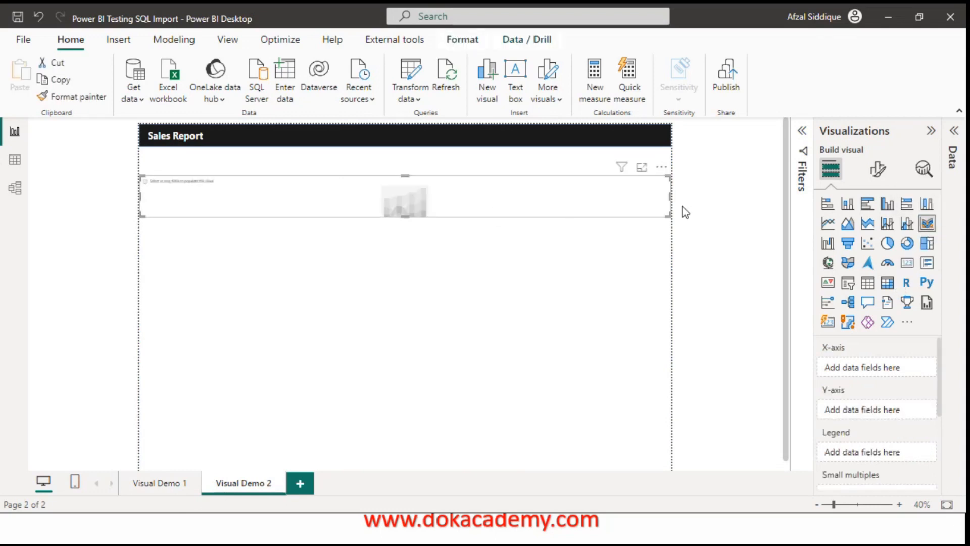
left_click_drag(668, 199, 360, 218)
left_click_drag(217, 189, 214, 166)
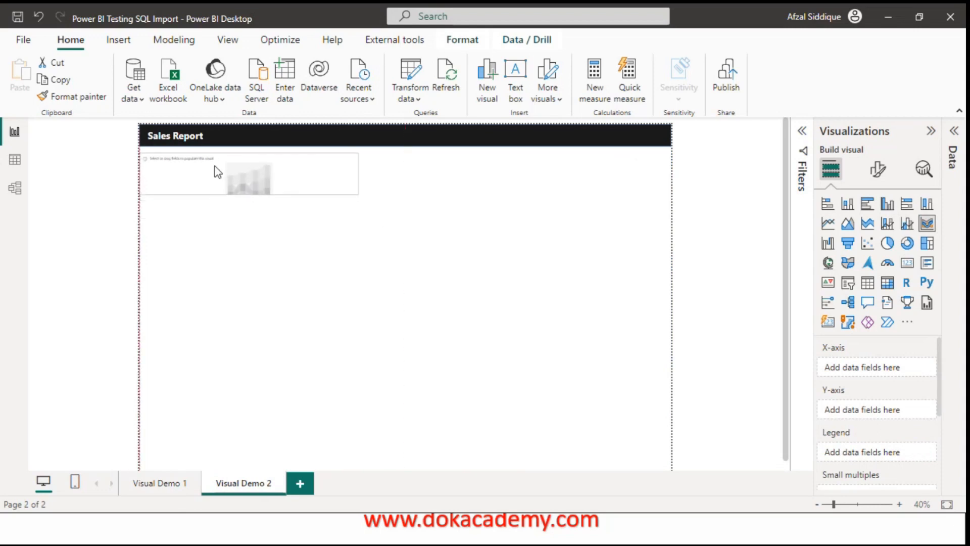
left_click_drag(357, 194, 373, 289)
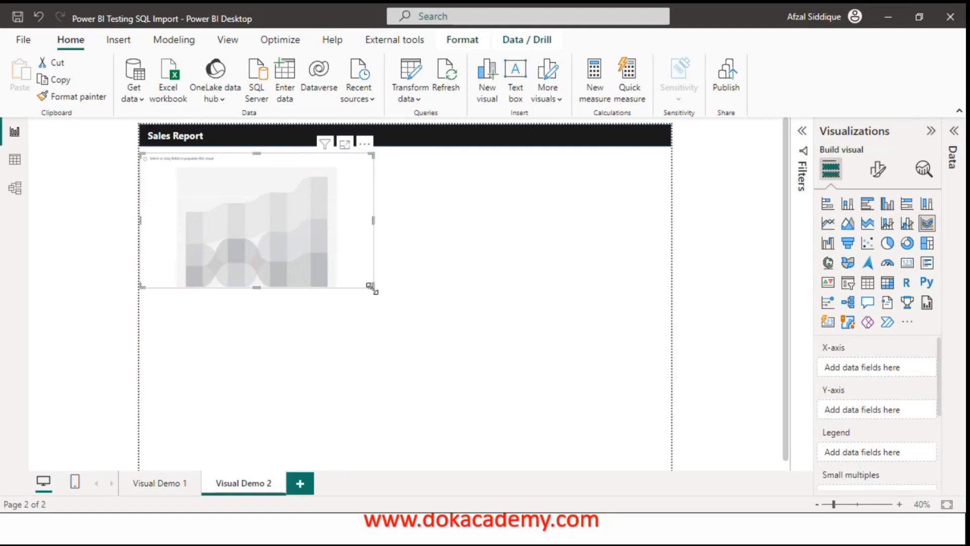
Show the report's data fields and review the ones available in Sales Table
left_click(955, 139)
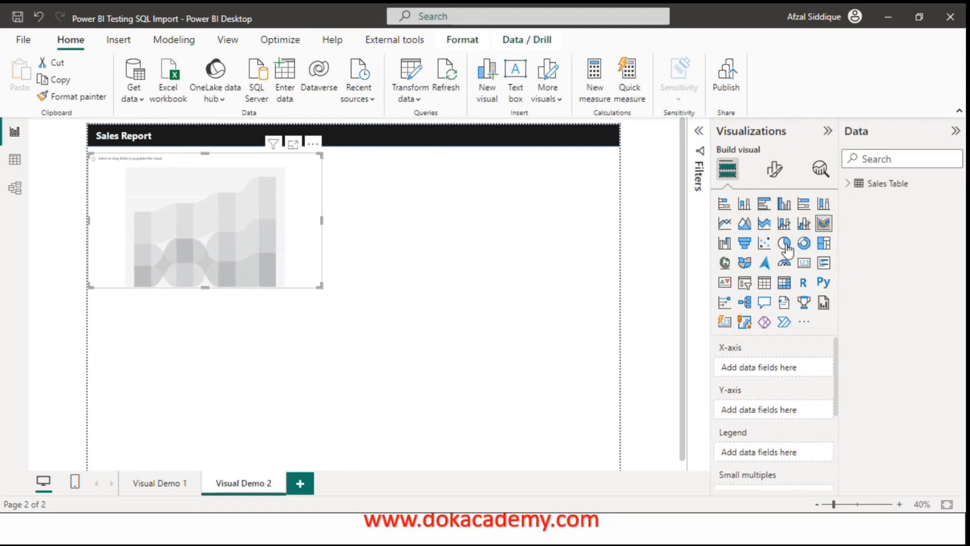
left_click(858, 184)
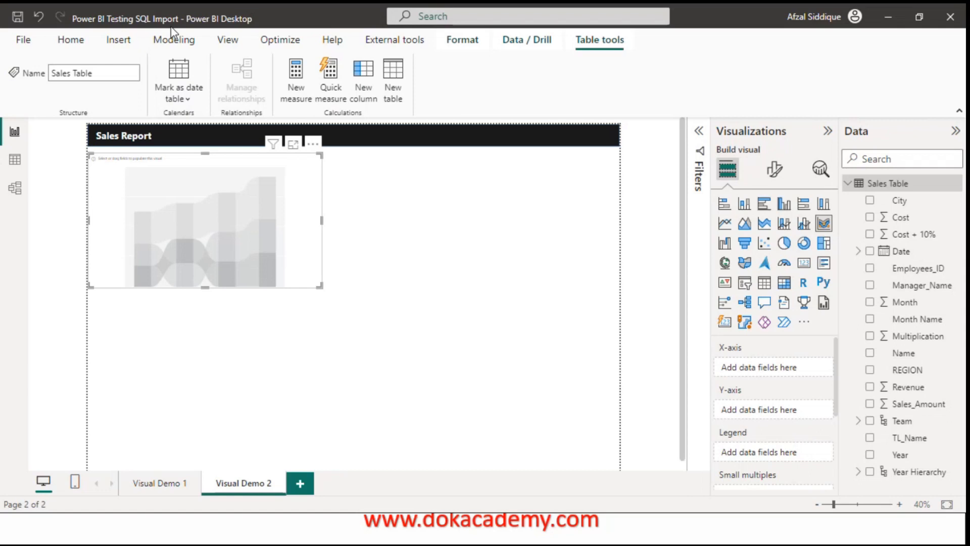
left_click(848, 184)
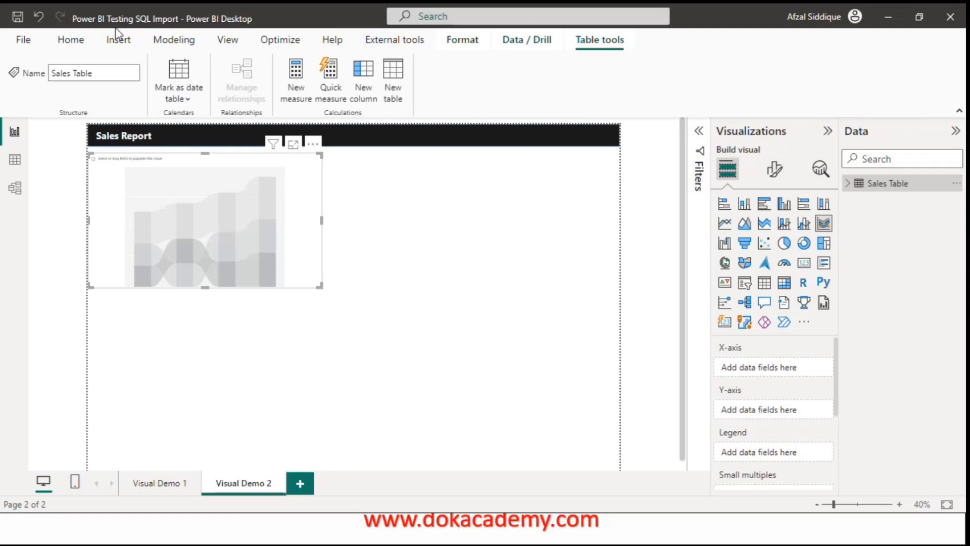
Import the Sales with Calculation sheet from the International Sales.xlsx workbook and open it for transformation in Power Query
left_click(74, 39)
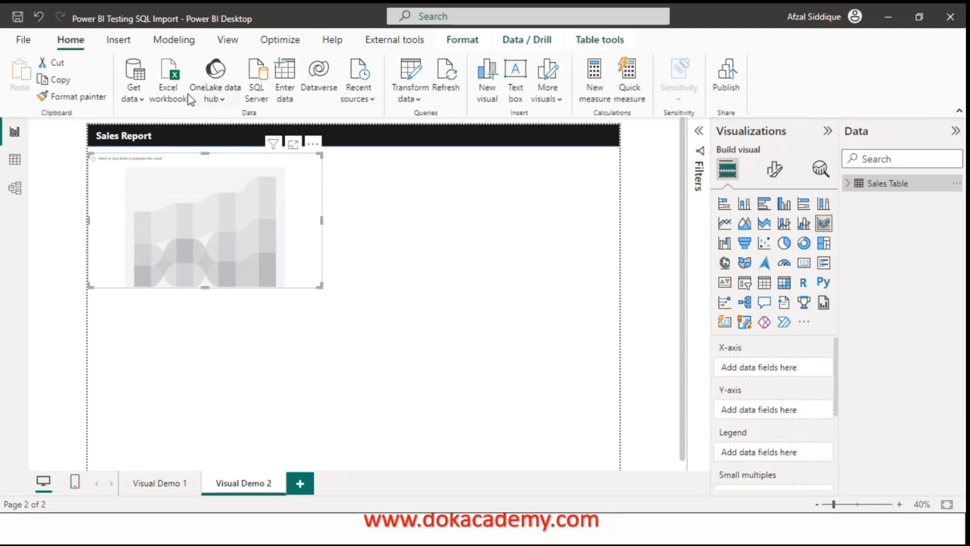
left_click(174, 91)
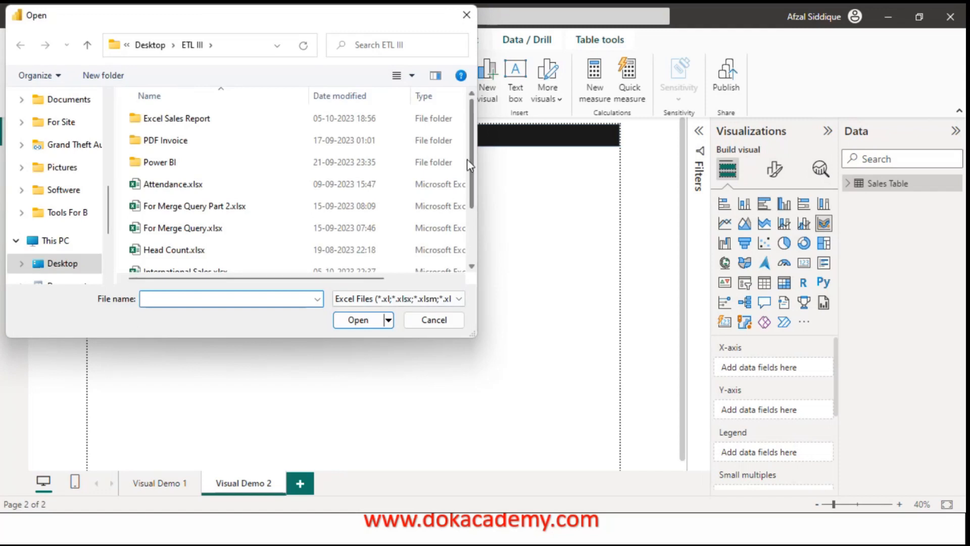
left_click_drag(469, 159, 470, 225)
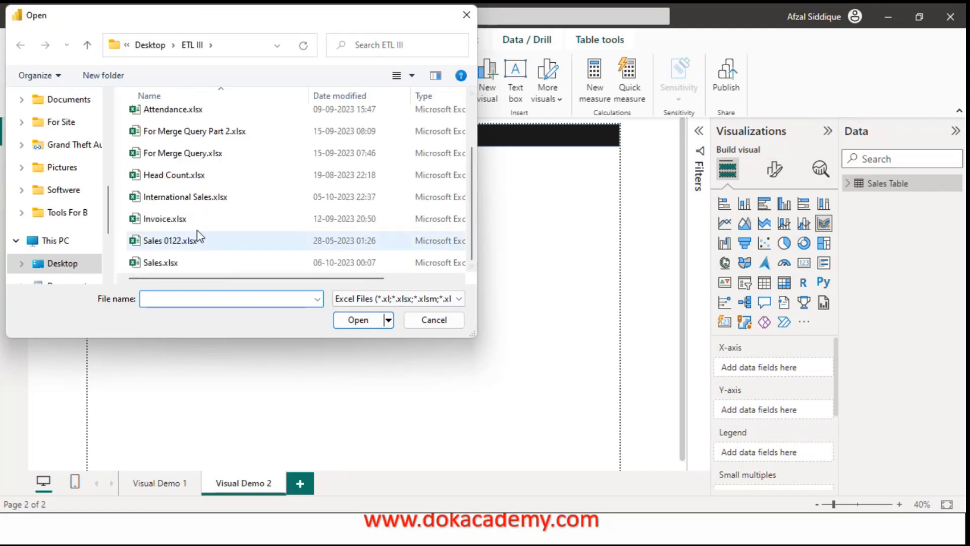
left_click(182, 196)
left_click(377, 322)
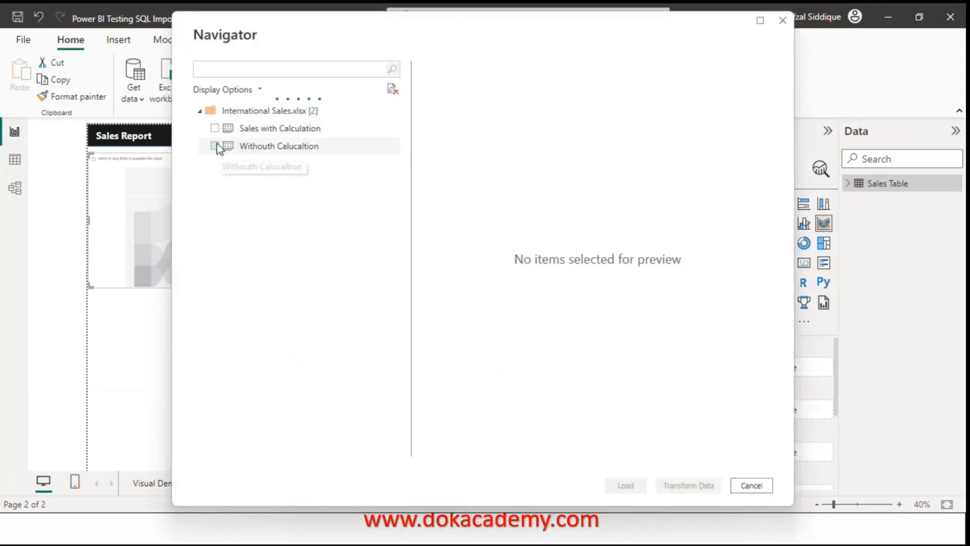
left_click(215, 128)
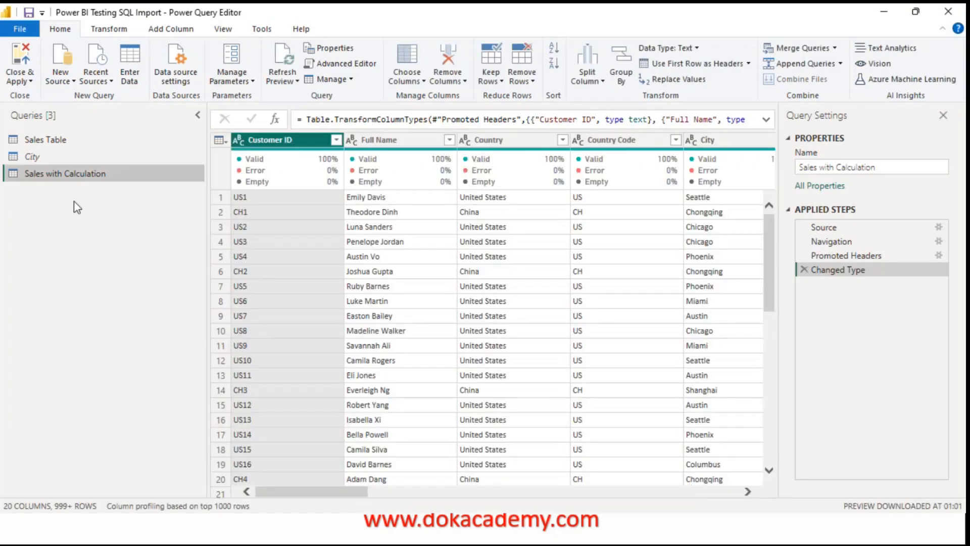
Rename the Sales with Calculation query as Country wise Sales
double_click(77, 175)
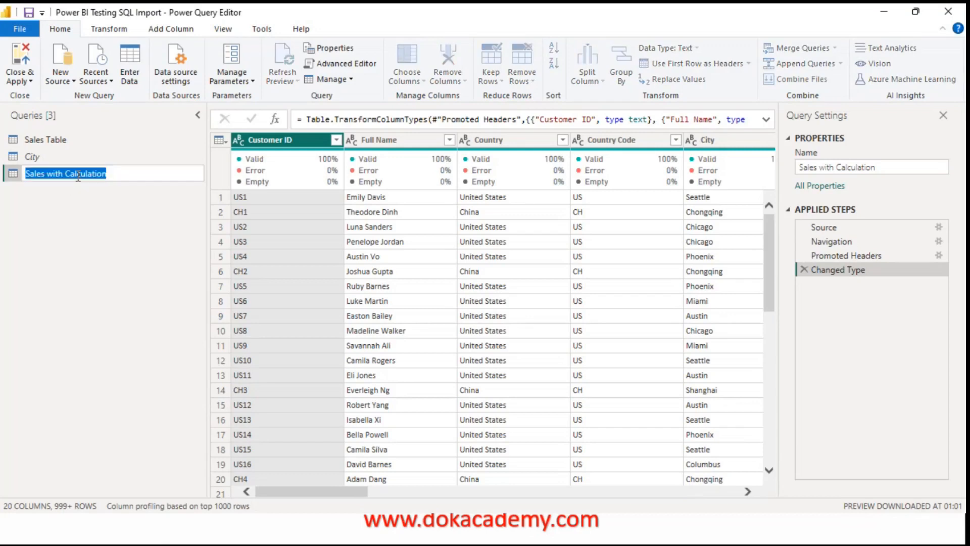
key("BackSpace")
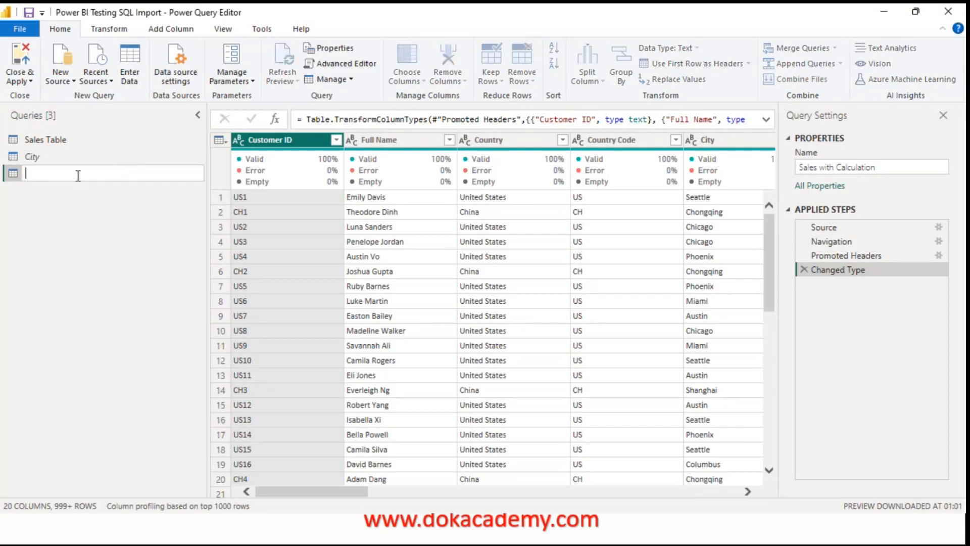
type("Country wise Sales")
key("Return")
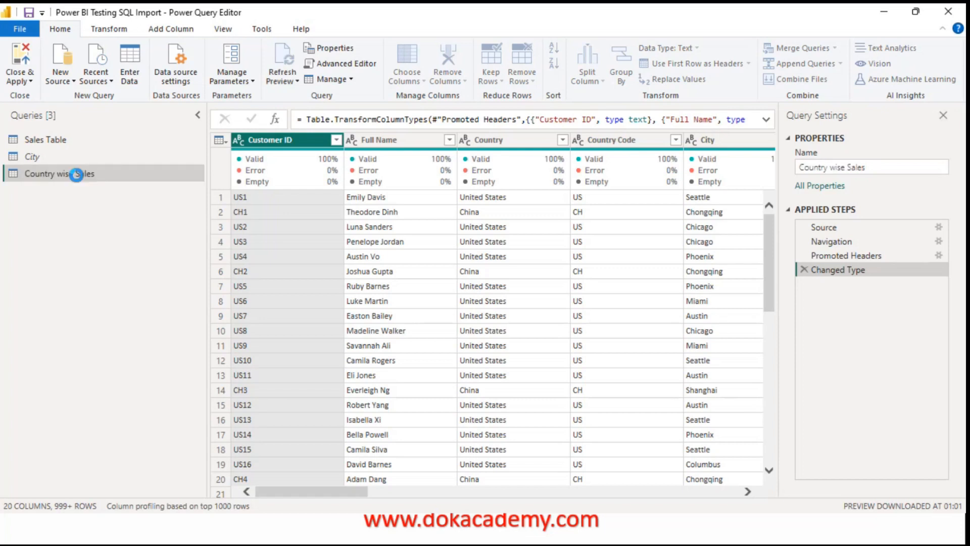
Examine the columns of the Country wise Sales query from Country through to Profit
left_click(481, 144)
key("Right")
key("Right")
key("Right")
key("Right")
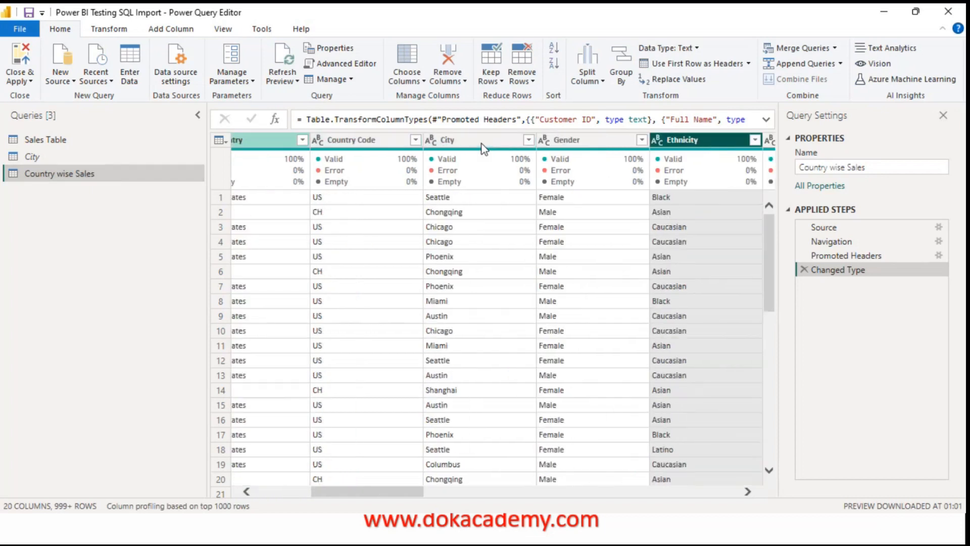
key("Right")
key("Right")
key("Right")
key("Right")
key("Right")
key("Right")
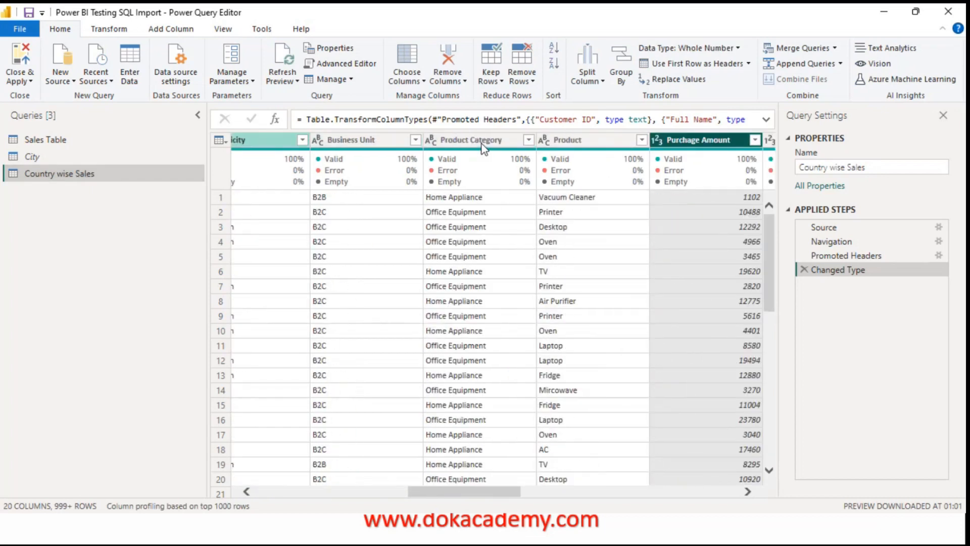
key("Right")
key("Right")
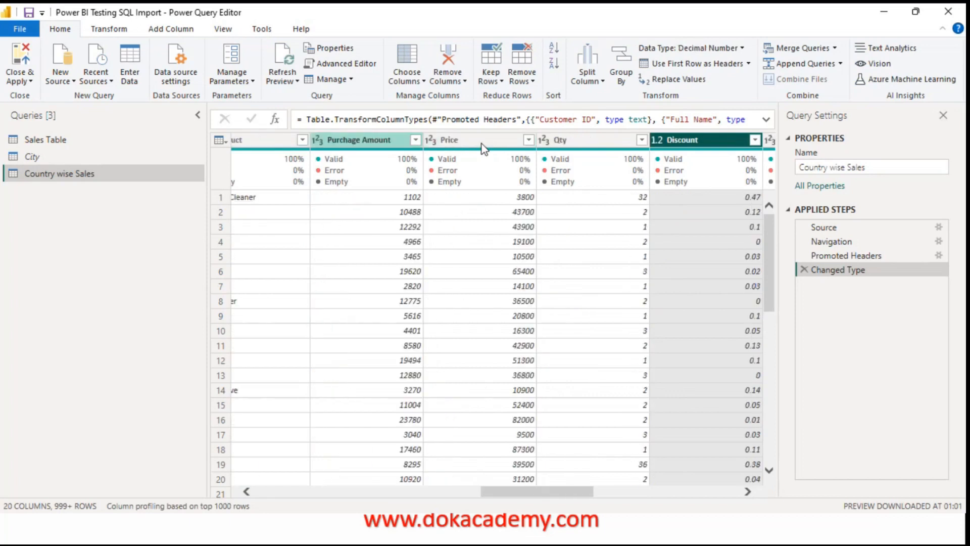
key("Right")
key("Right")
key("Right")
key("Right")
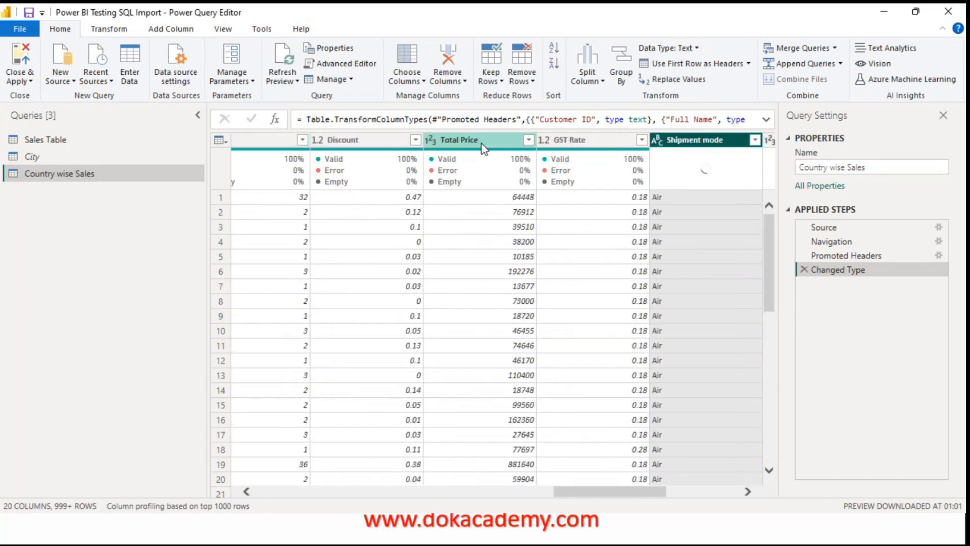
key("Right")
key("Left")
key("Left")
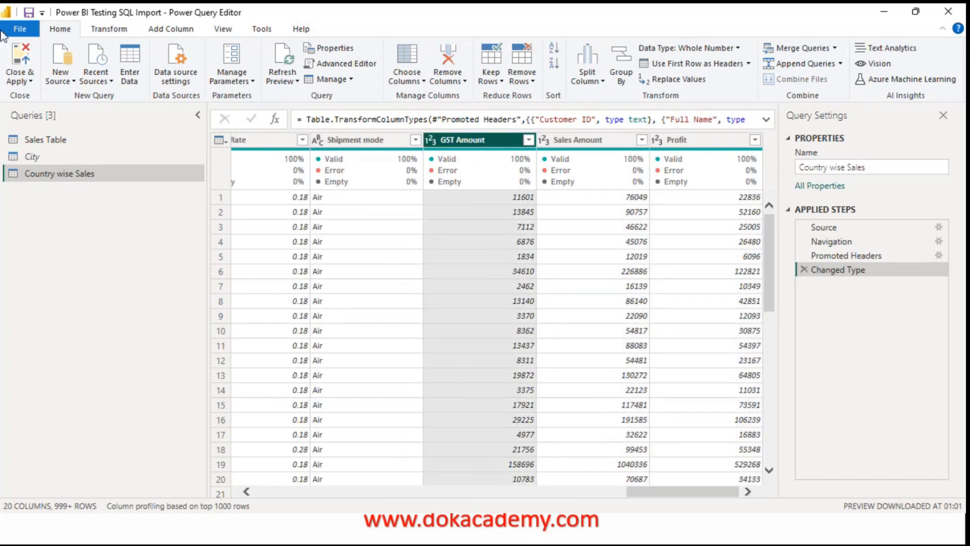
Apply the query changes and close the Power Query Editor to load Country wise Sales into the report
left_click(23, 79)
left_click(46, 100)
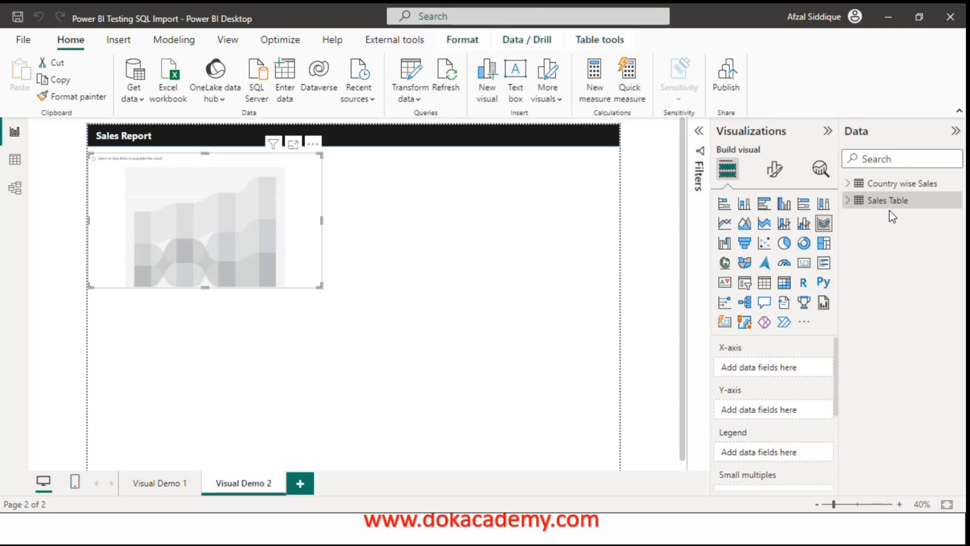
Build the ribbon chart from Country wise Sales with Country on the X-axis, Profit on the Y-axis and Business Unit as the legend
left_click(855, 185)
left_click(870, 235)
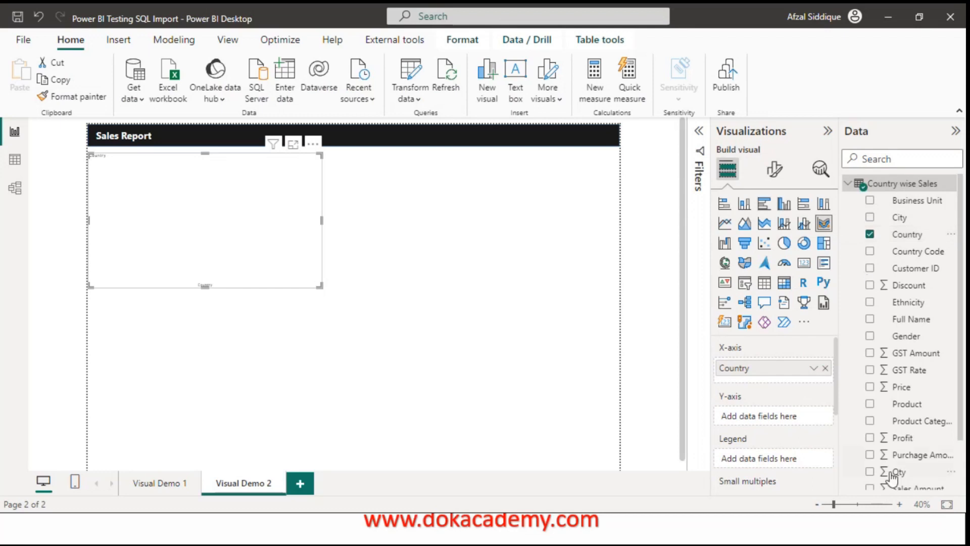
left_click_drag(903, 437, 772, 416)
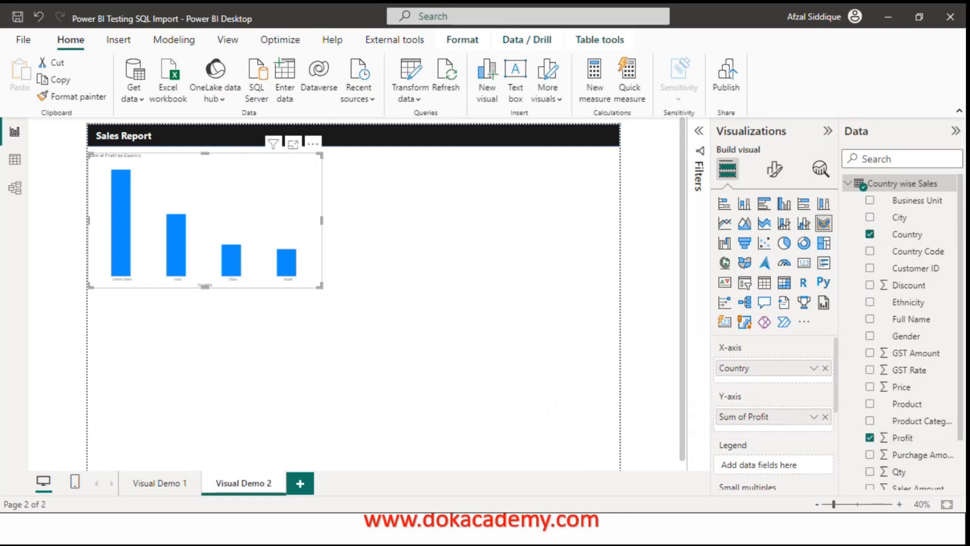
left_click(853, 504)
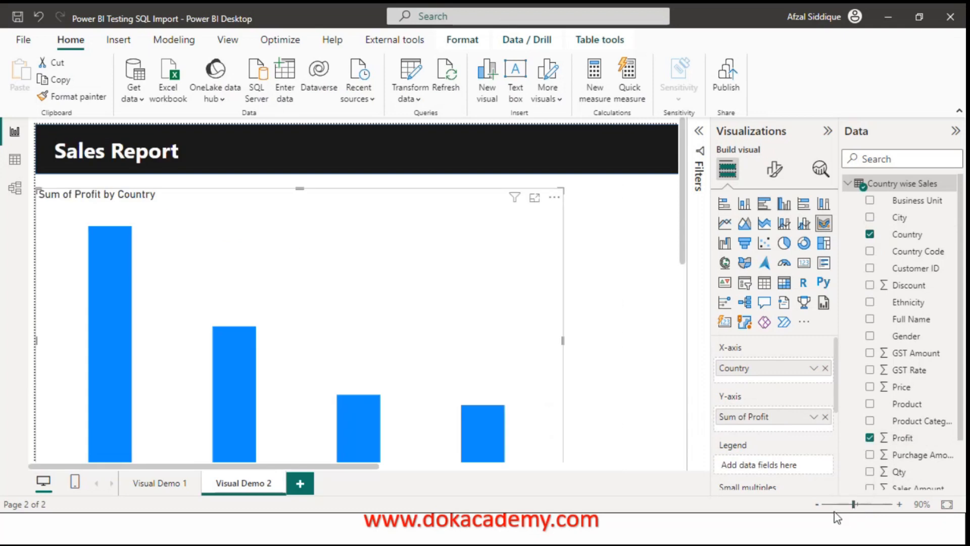
left_click(817, 504)
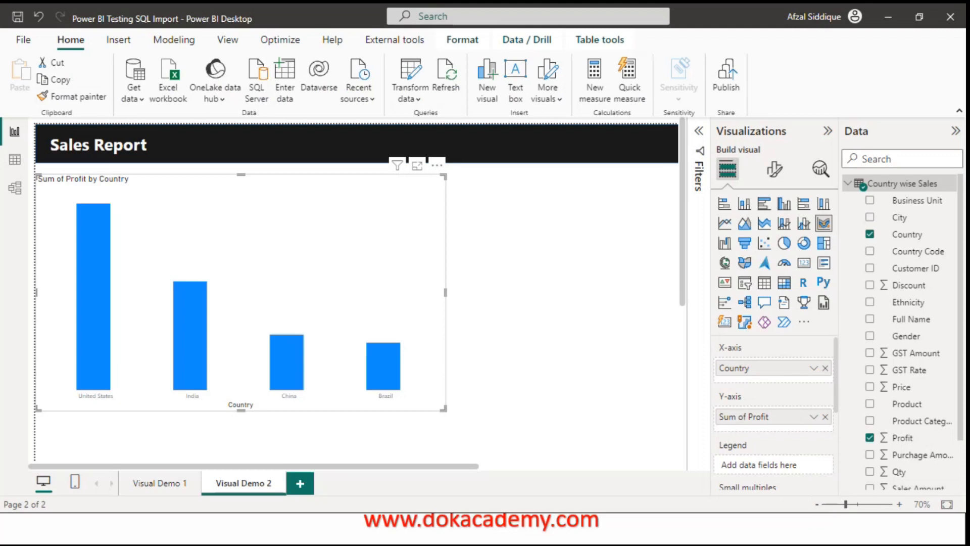
left_click_drag(915, 200, 798, 458)
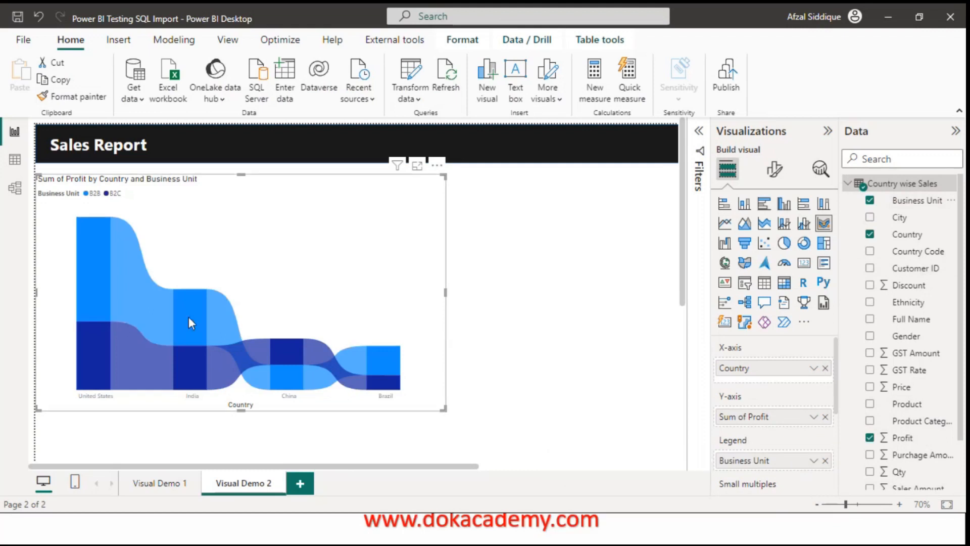
Examine the ribbon chart's profit details for the B2B and B2C segments of each country and the ribbons between countries
mouse_move(86, 264)
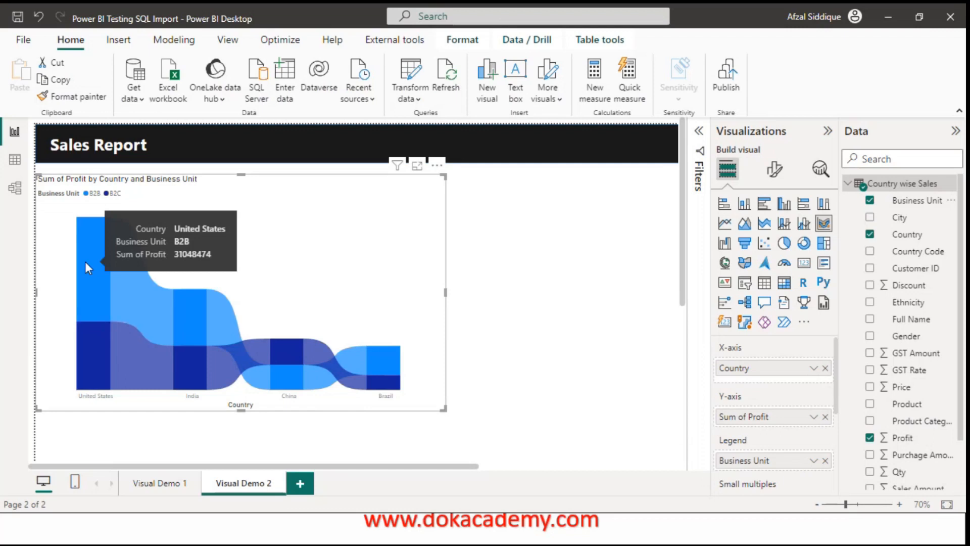
mouse_move(78, 342)
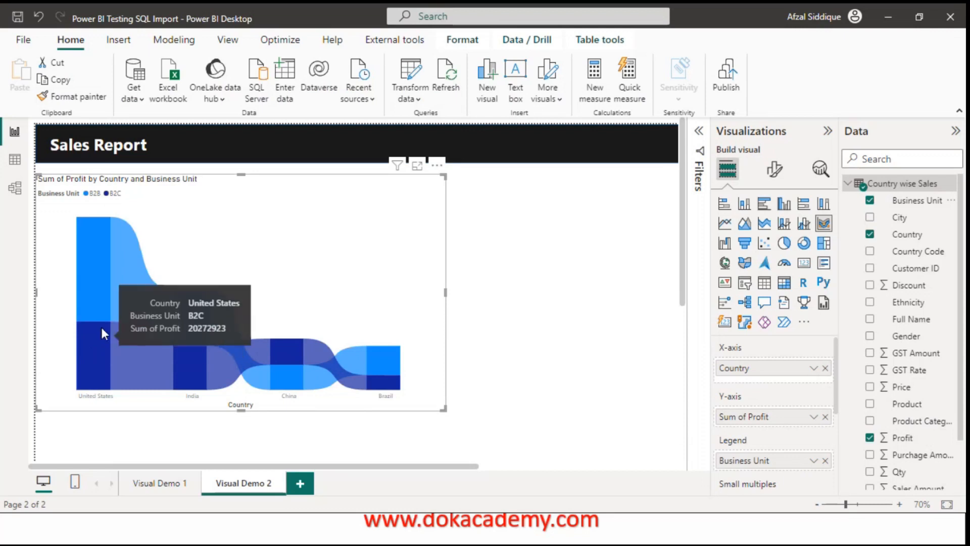
mouse_move(104, 293)
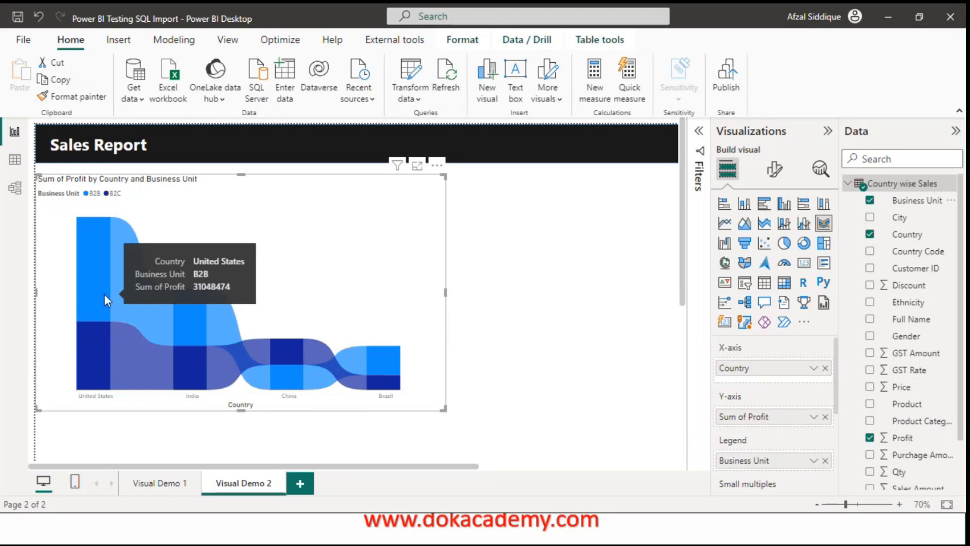
mouse_move(198, 323)
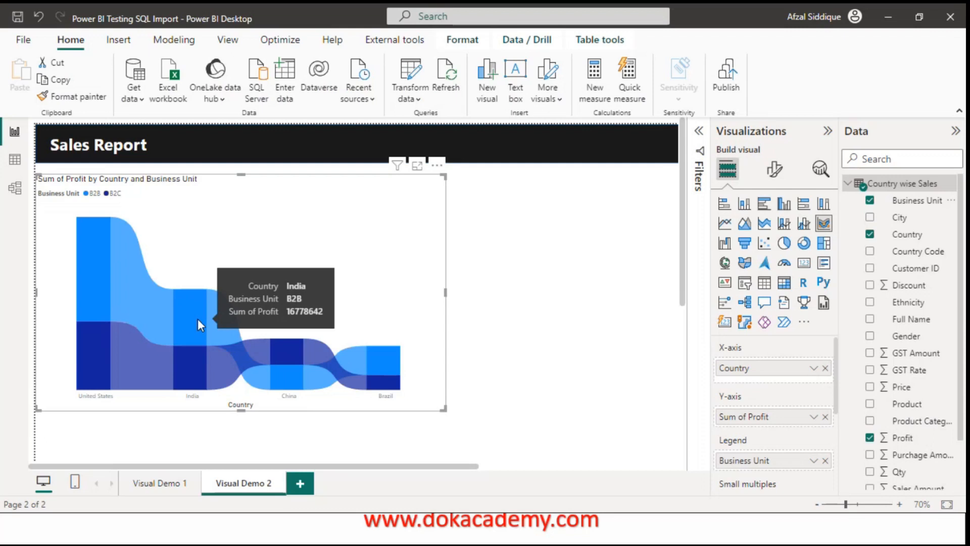
mouse_move(205, 356)
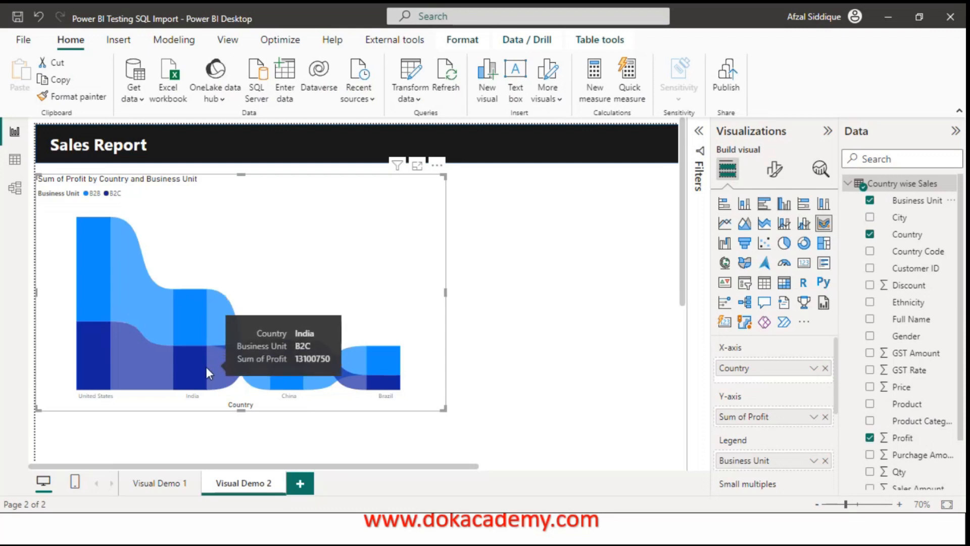
mouse_move(274, 350)
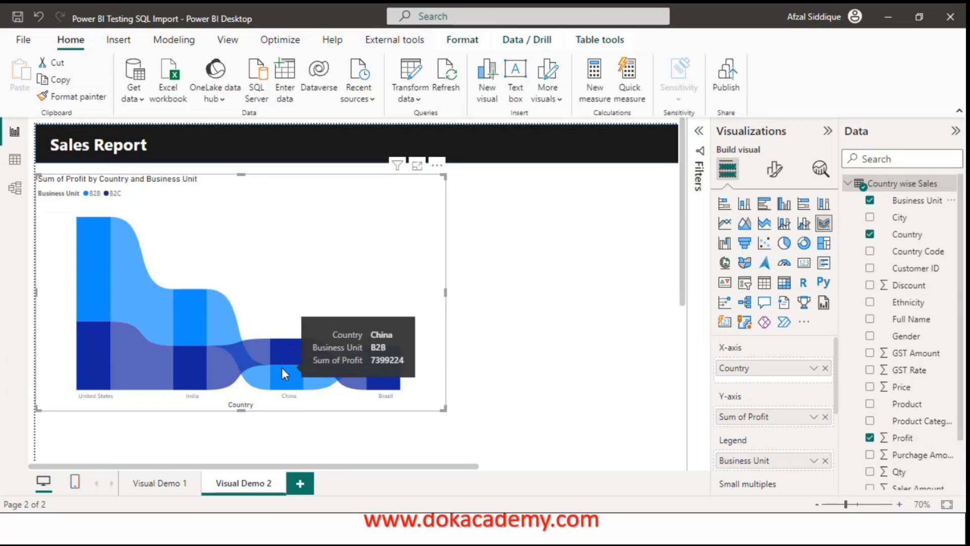
mouse_move(227, 341)
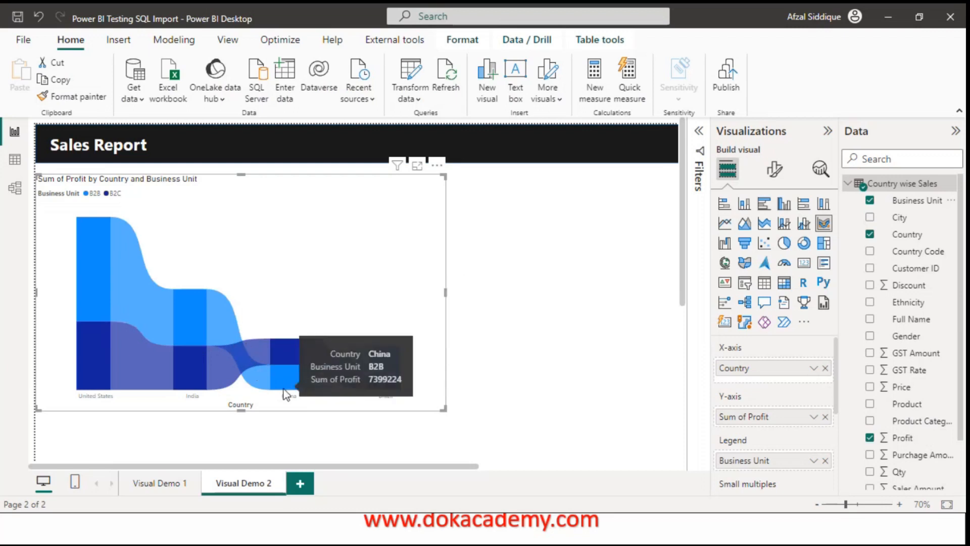
mouse_move(308, 361)
mouse_move(300, 383)
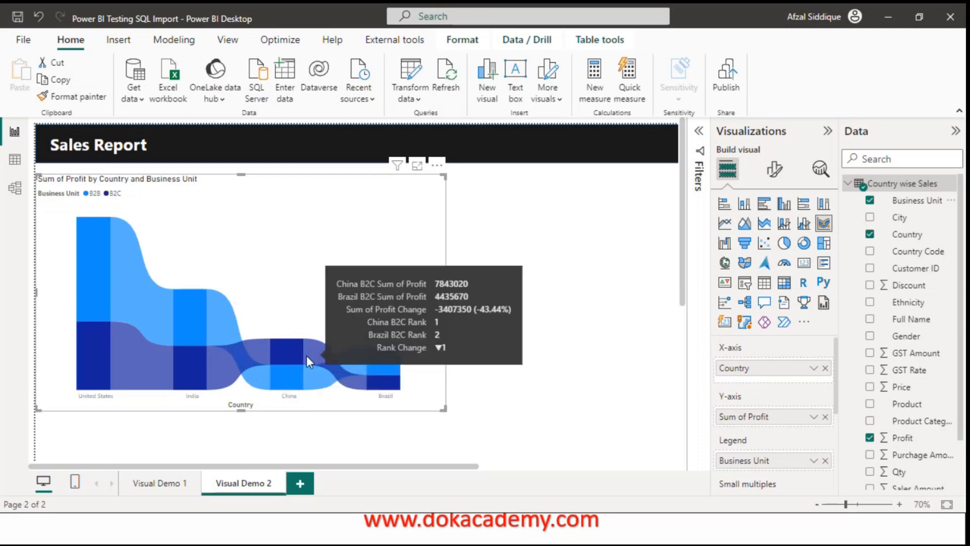
mouse_move(358, 386)
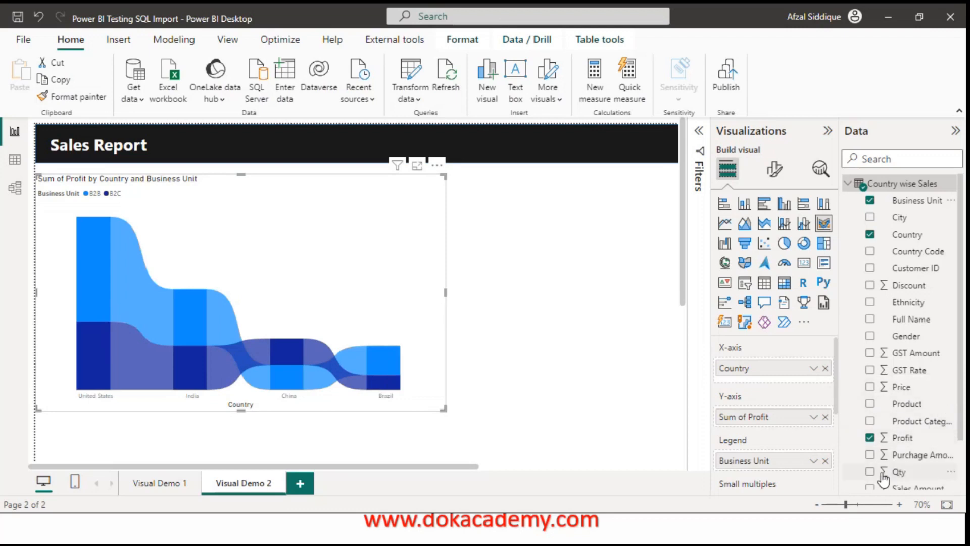
Replace Profit with Qty on the ribbon chart's Y-axis and inspect the United States segments
left_click_drag(884, 476, 770, 431)
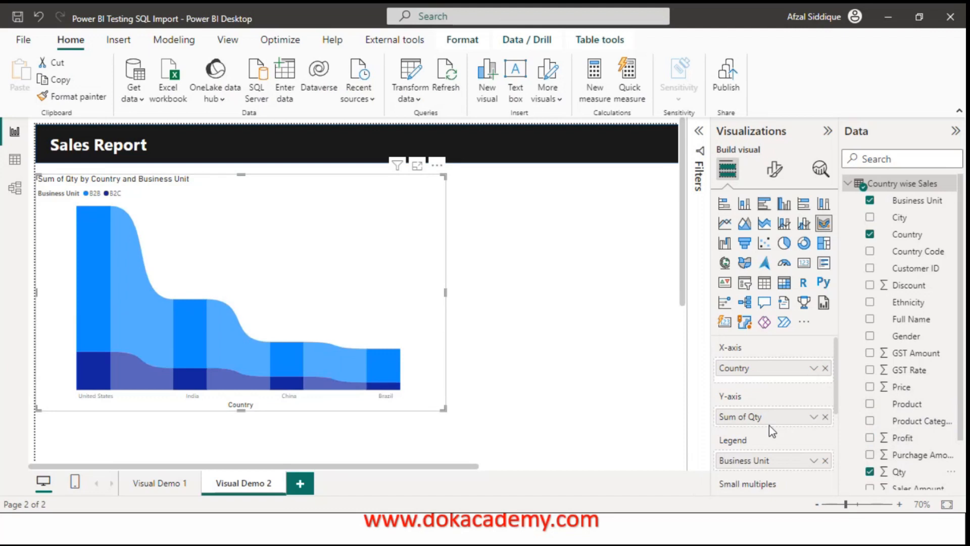
mouse_move(106, 265)
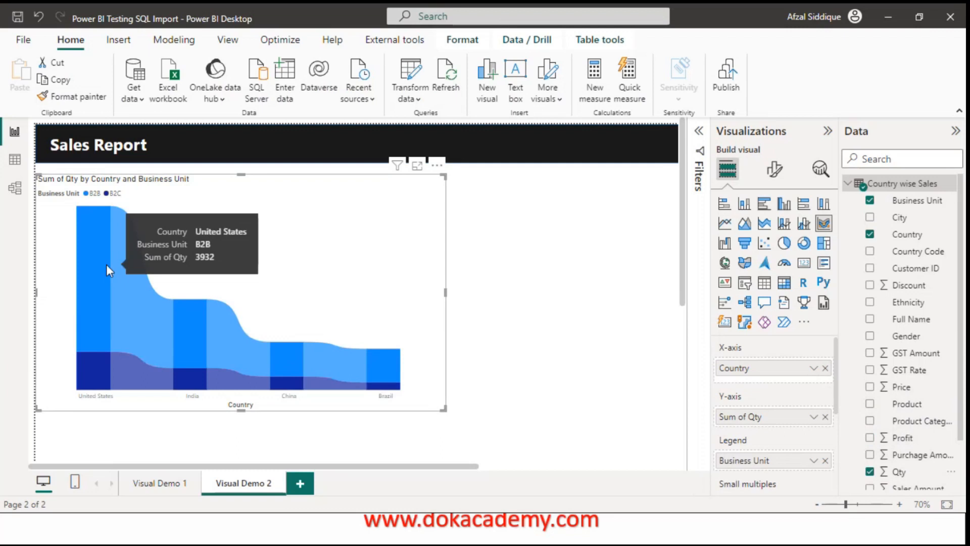
mouse_move(89, 370)
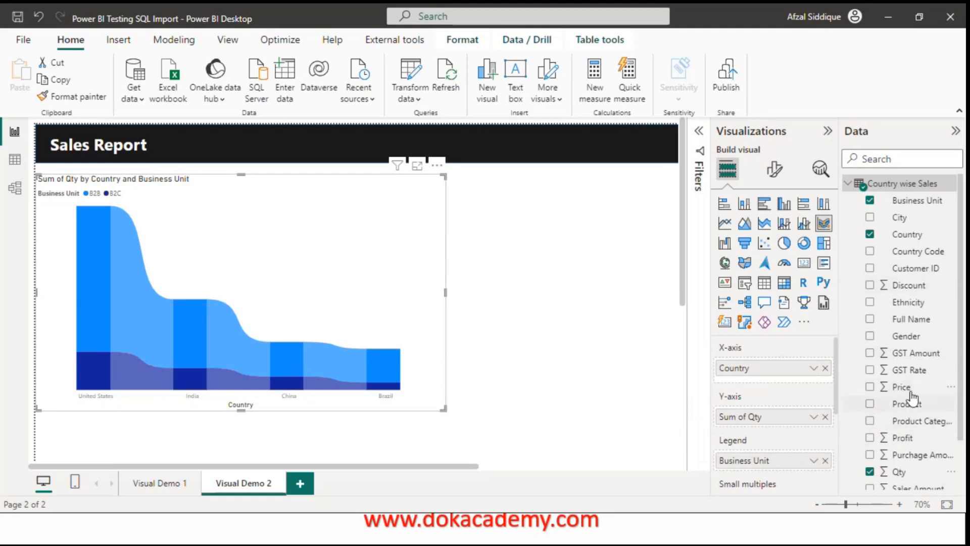
left_click(870, 439)
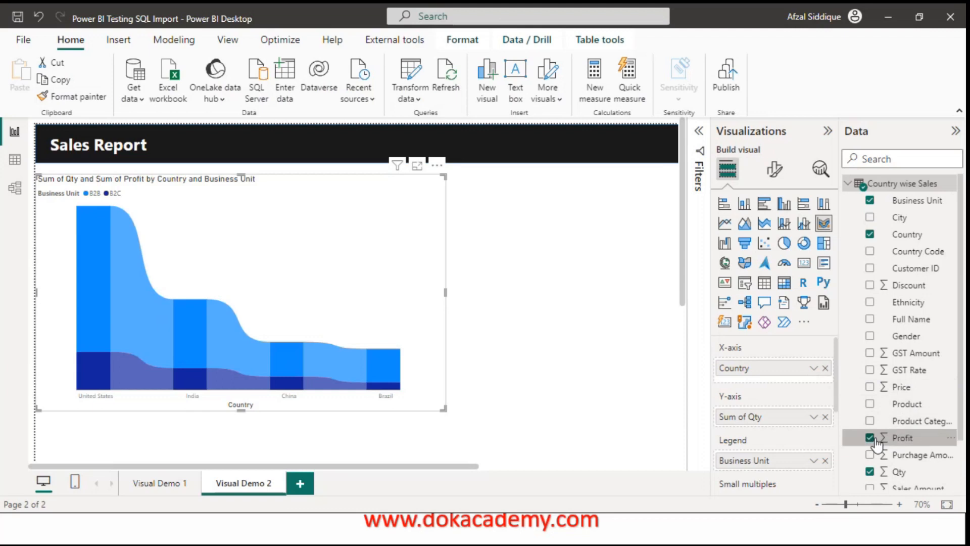
left_click_drag(835, 381, 829, 439)
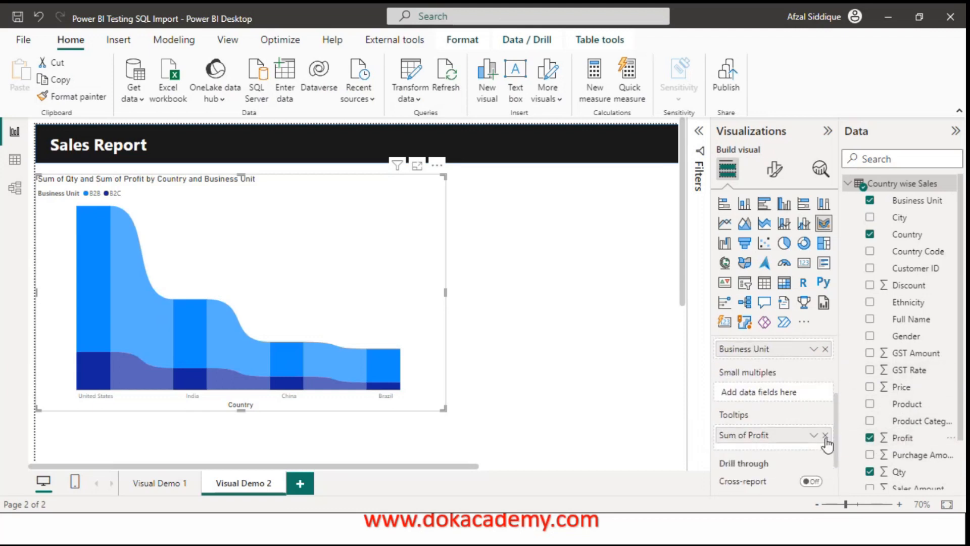
left_click(825, 436)
left_click_drag(834, 436, 839, 384)
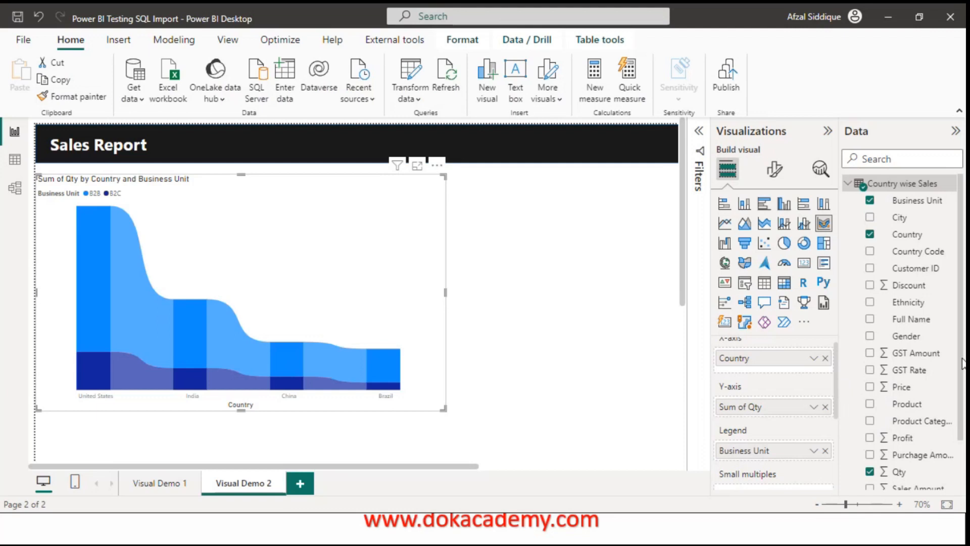
Add Profit and Sales Amount to the ribbon chart's tooltips and inspect the India and China segments
scroll(838, 416, "down", 3)
scroll(835, 416, "down", 1)
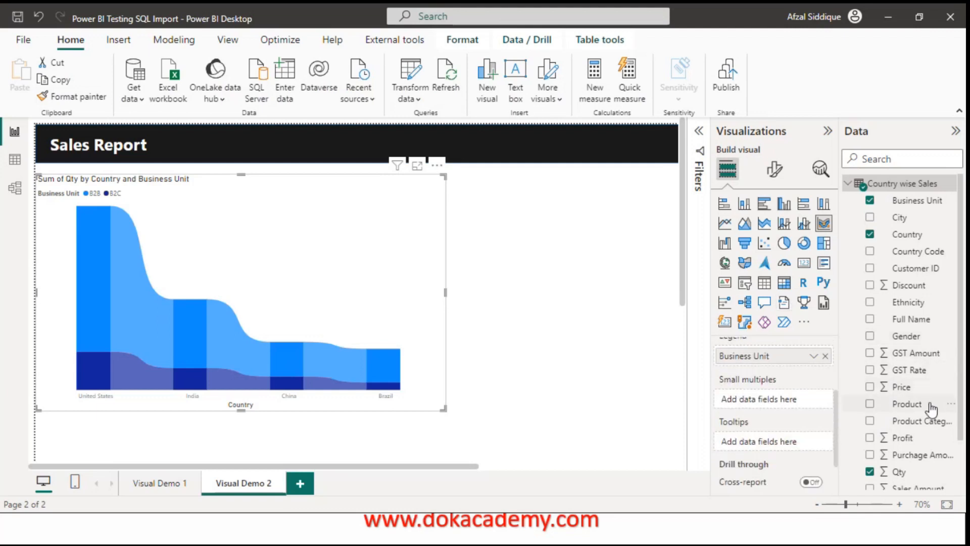
left_click_drag(905, 440, 786, 446)
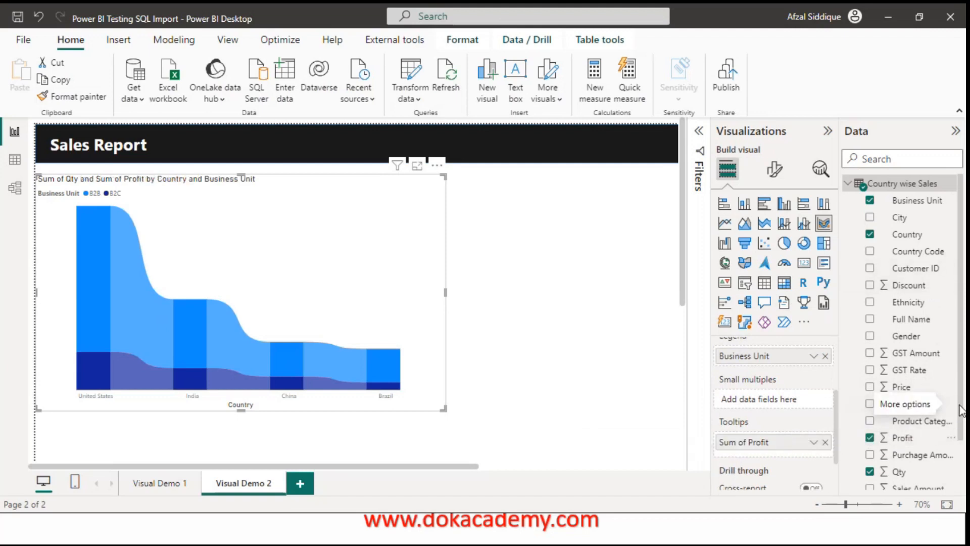
scroll(957, 434, "down", 2)
left_click_drag(914, 442, 806, 452)
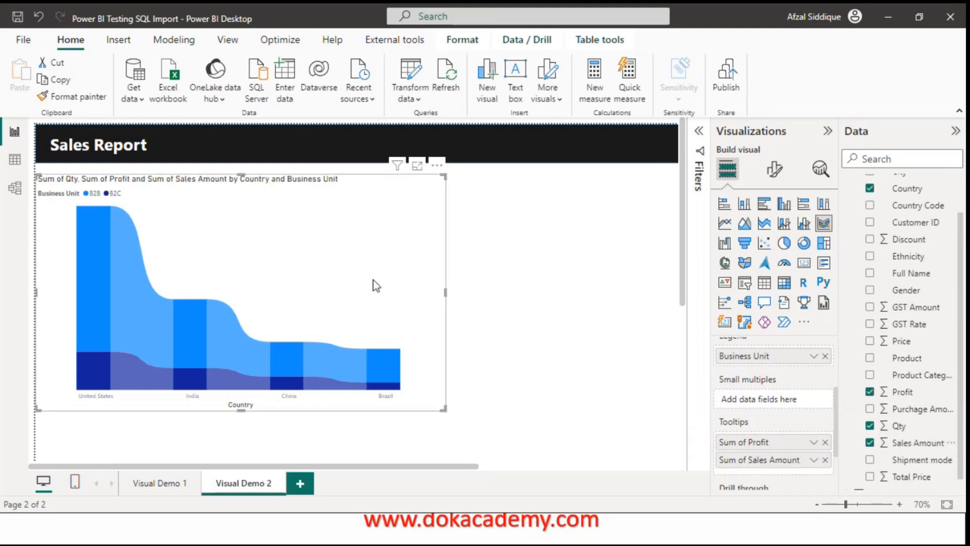
mouse_move(193, 331)
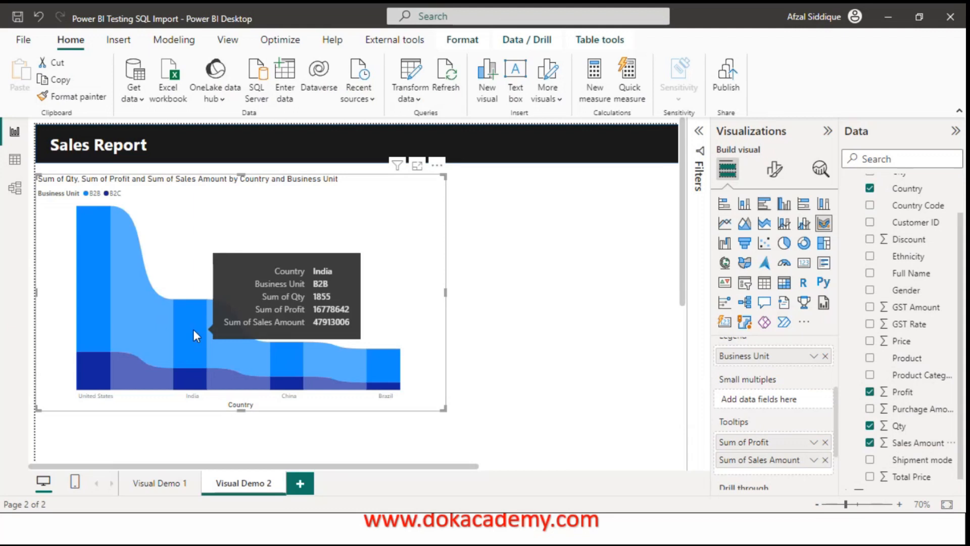
mouse_move(279, 364)
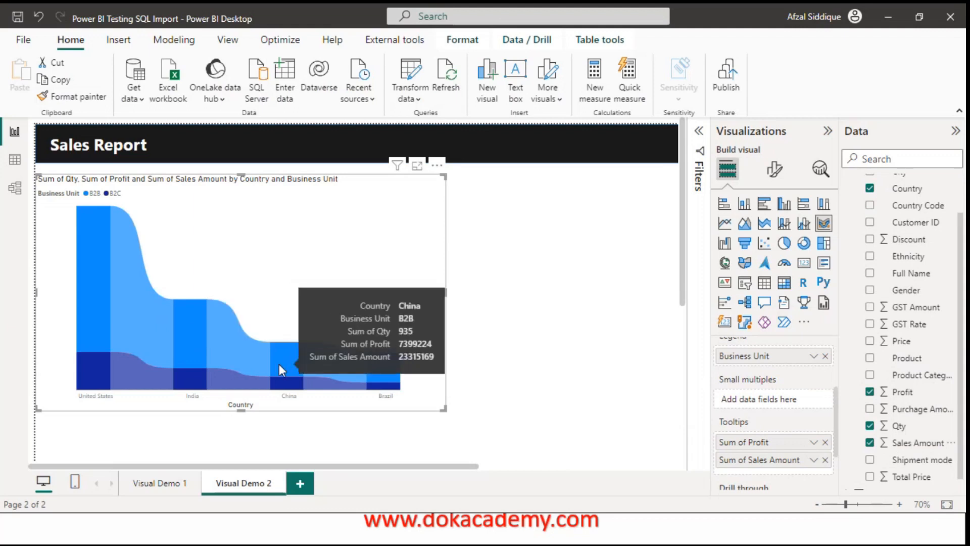
mouse_move(284, 389)
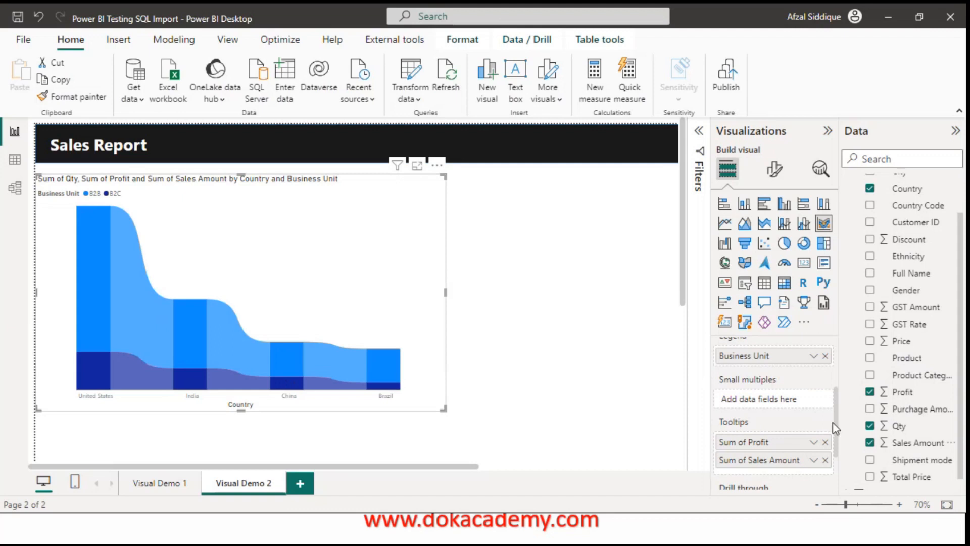
Replace Qty with Profit on the ribbon chart's Y-axis
scroll(836, 411, "up", 1)
scroll(836, 411, "up", 3)
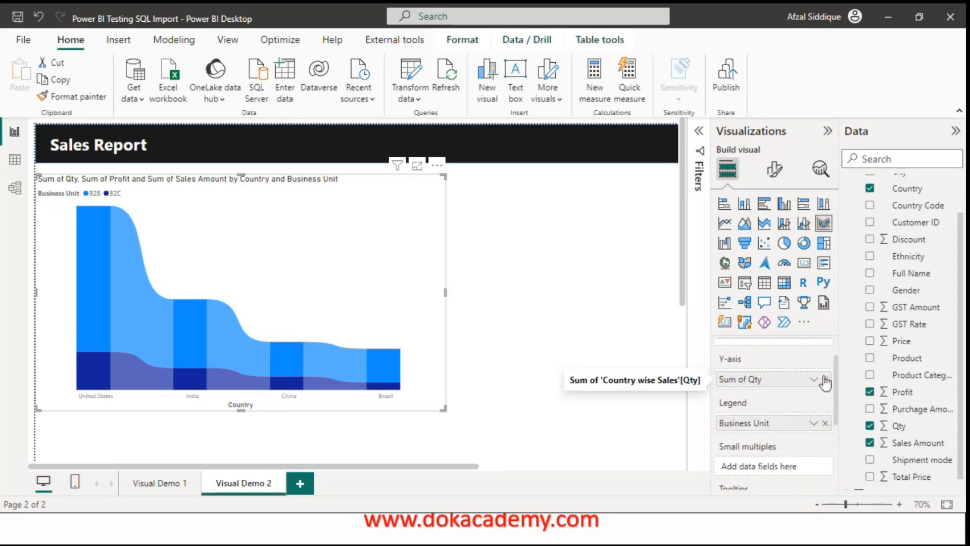
left_click(825, 377)
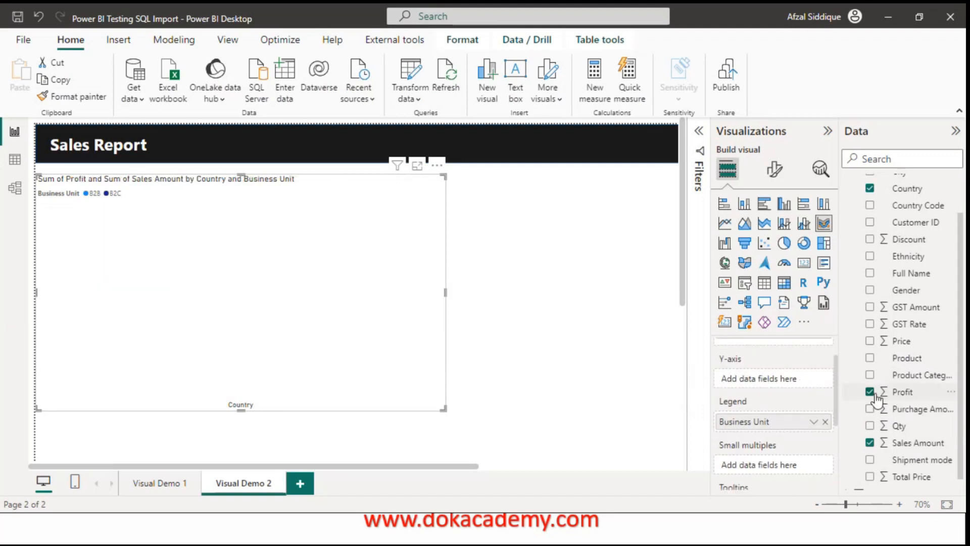
left_click_drag(895, 399, 758, 387)
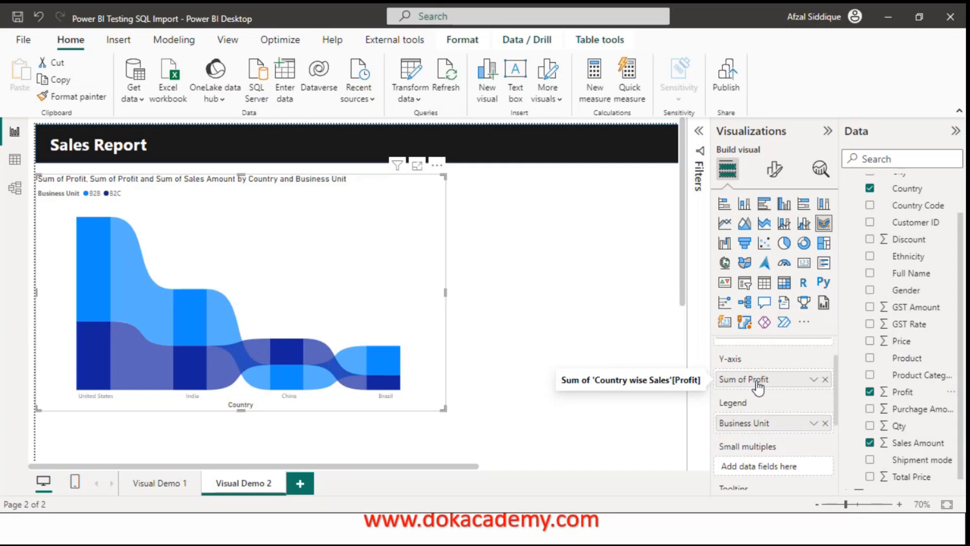
Review the Country wise Sales table's columns through to Profit in Table view and return to the report
left_click(16, 162)
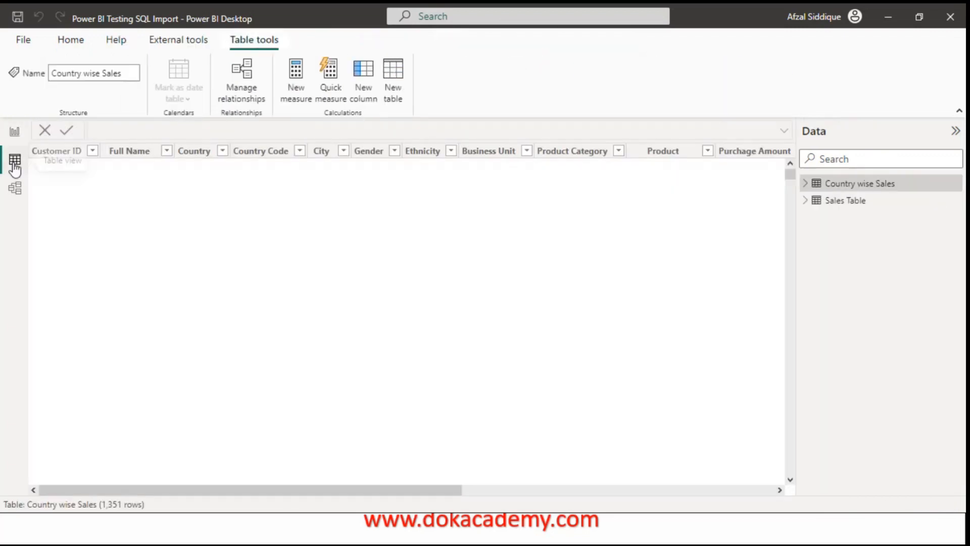
left_click_drag(297, 490, 674, 478)
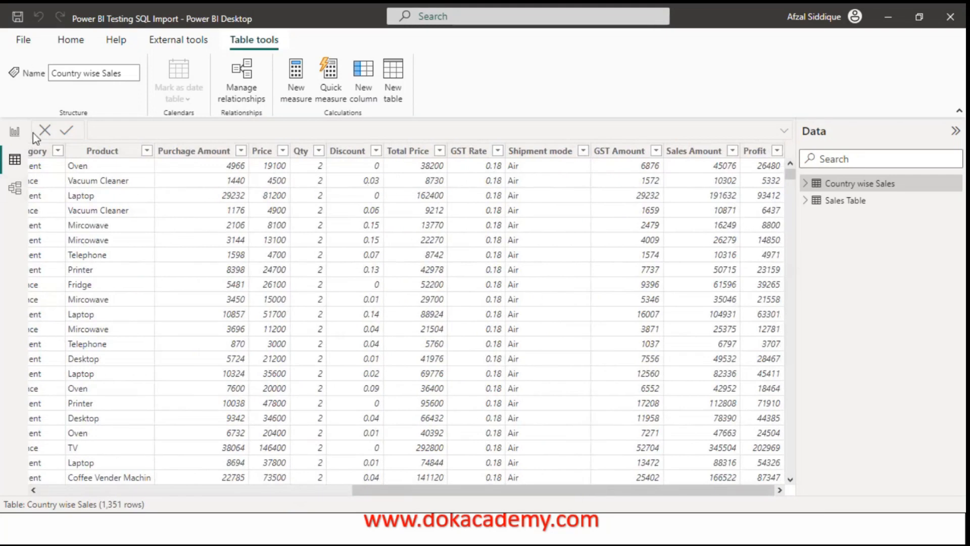
left_click(15, 131)
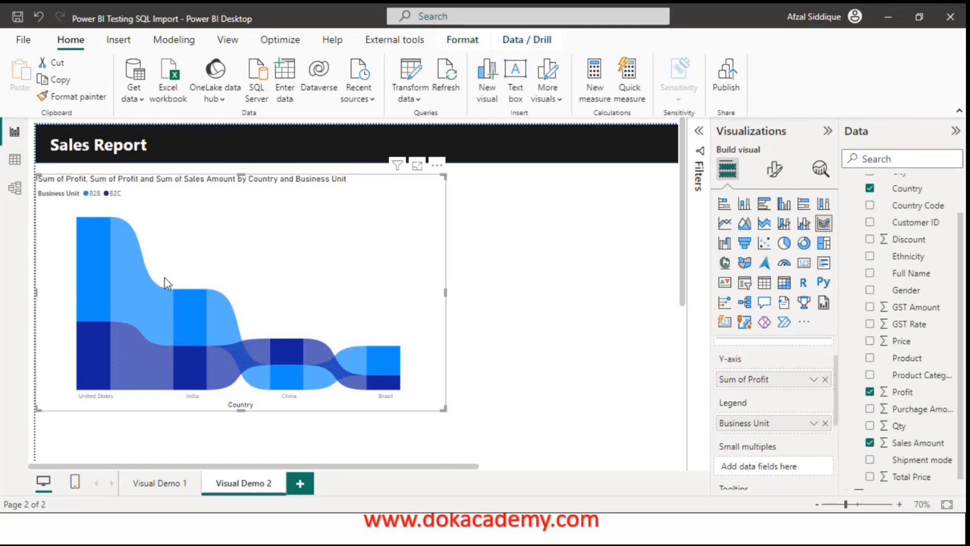
Nudge the ribbon chart up towards the Sales Report header and set its X-axis values to black at font size 12
left_click_drag(274, 253, 271, 249)
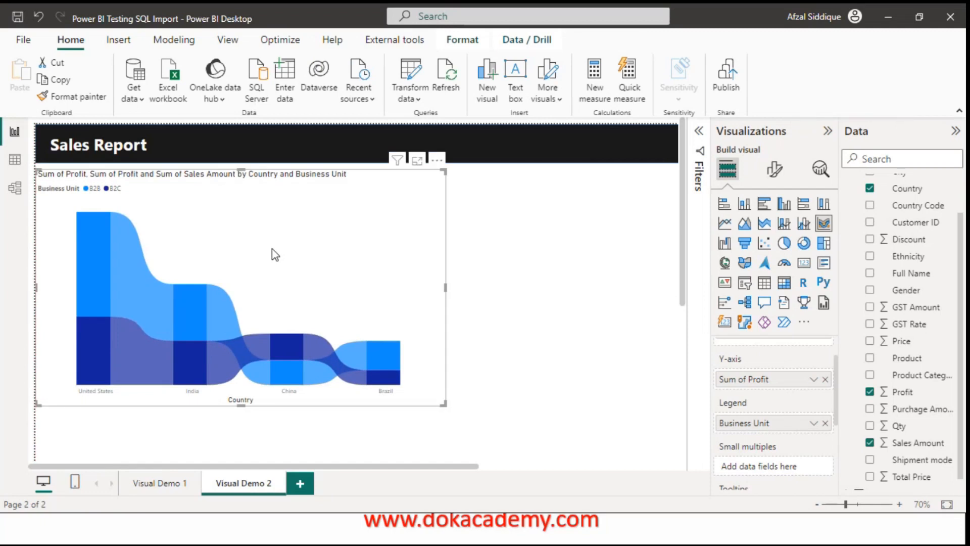
left_click(777, 179)
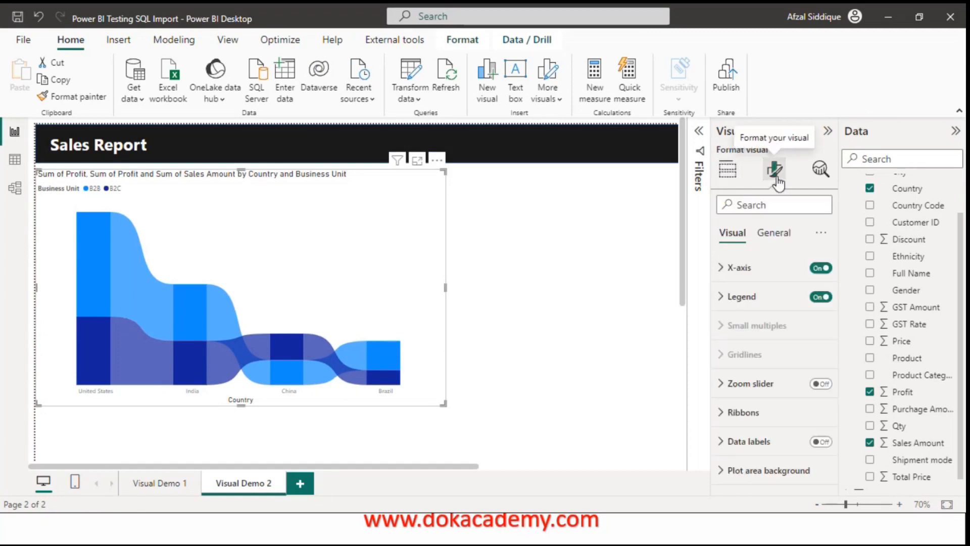
left_click(720, 273)
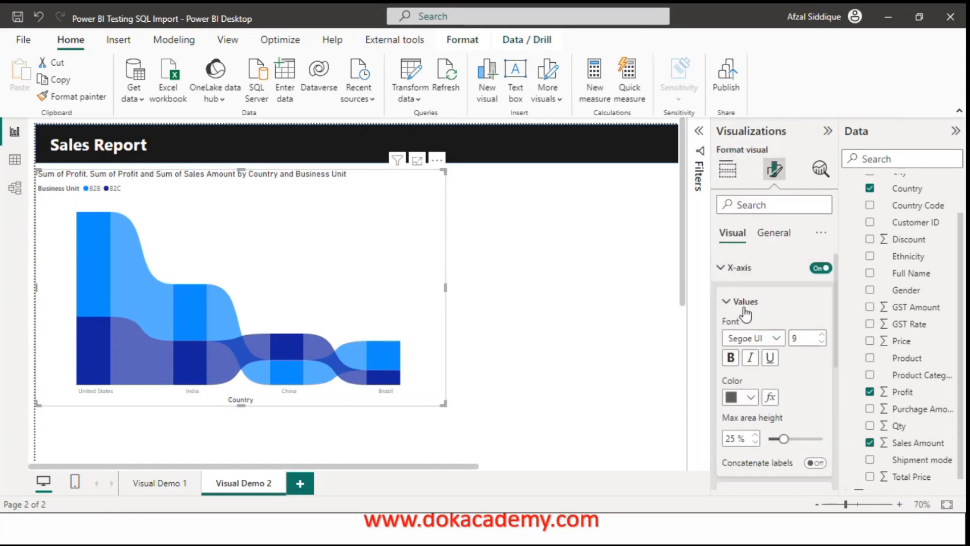
left_click(748, 400)
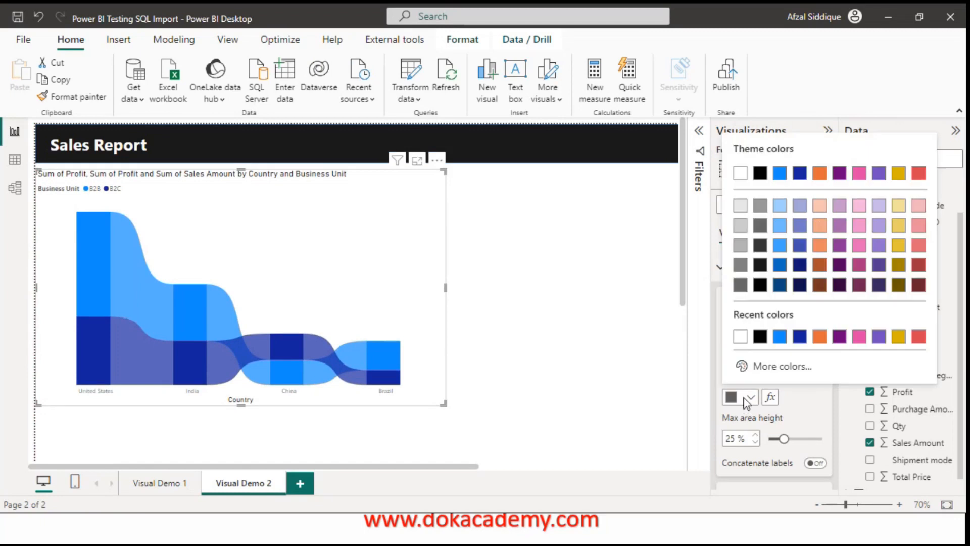
left_click(760, 336)
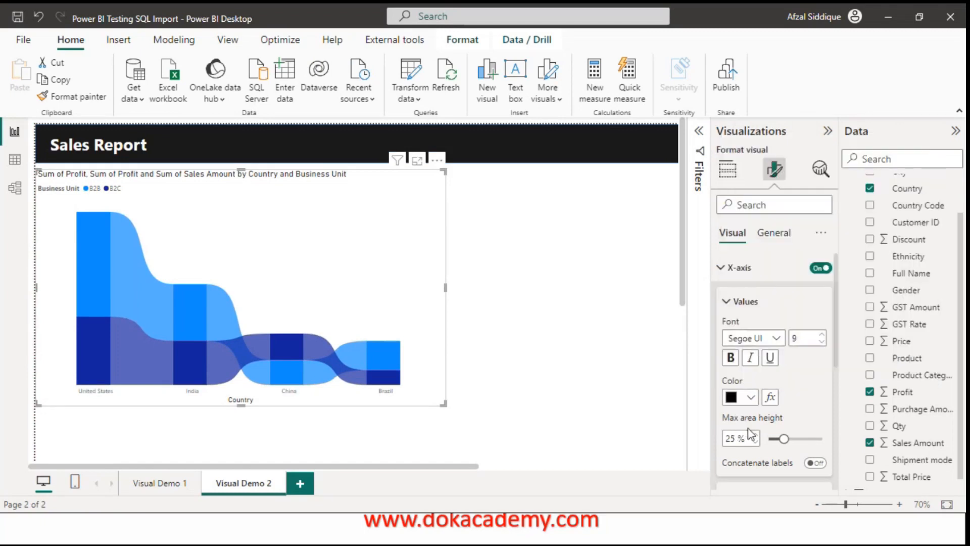
left_click(822, 335)
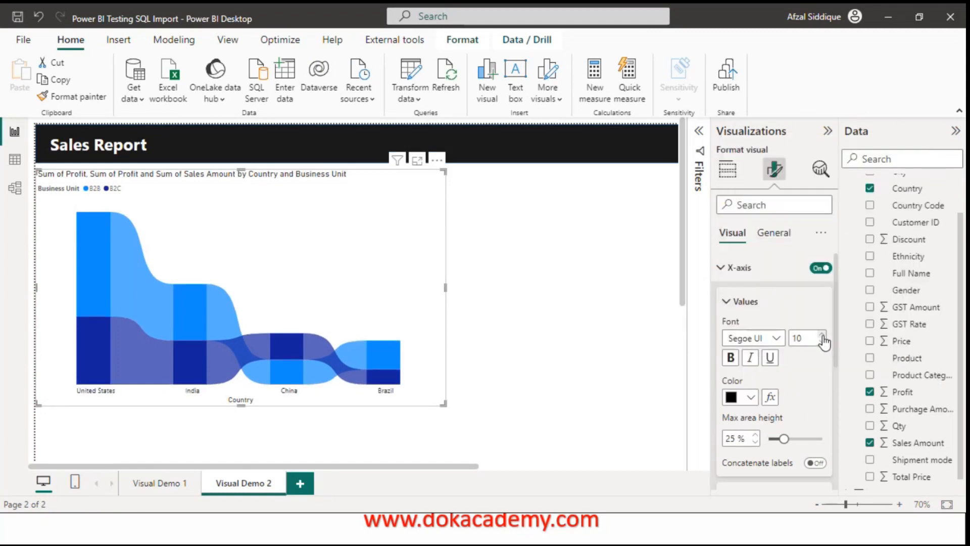
left_click(822, 336)
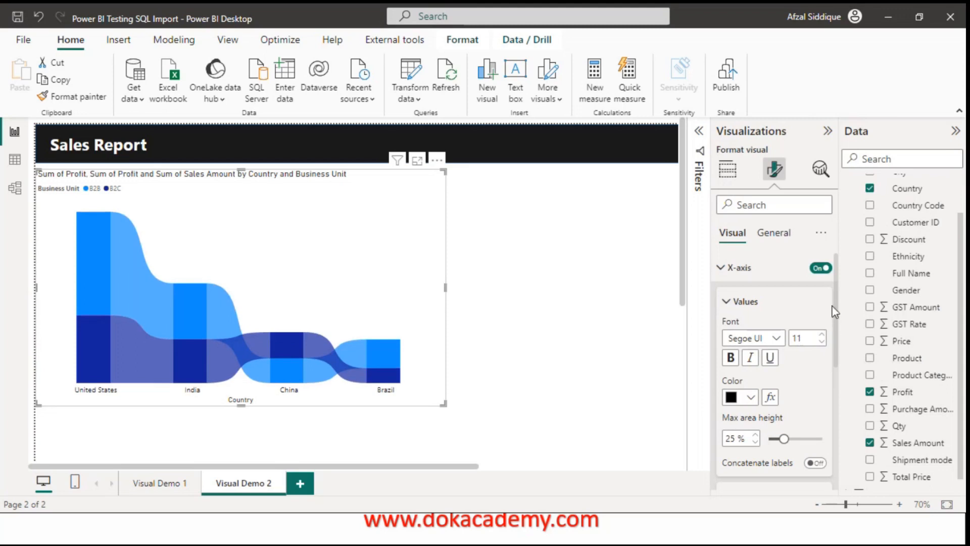
left_click(822, 335)
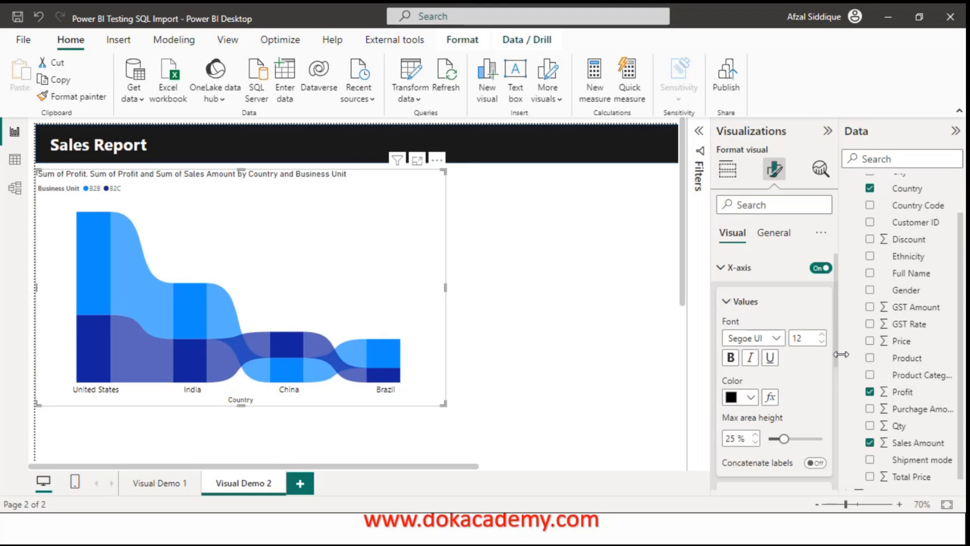
Turn off the X-axis title and make the X-axis values bold
scroll(838, 352, "down", 3)
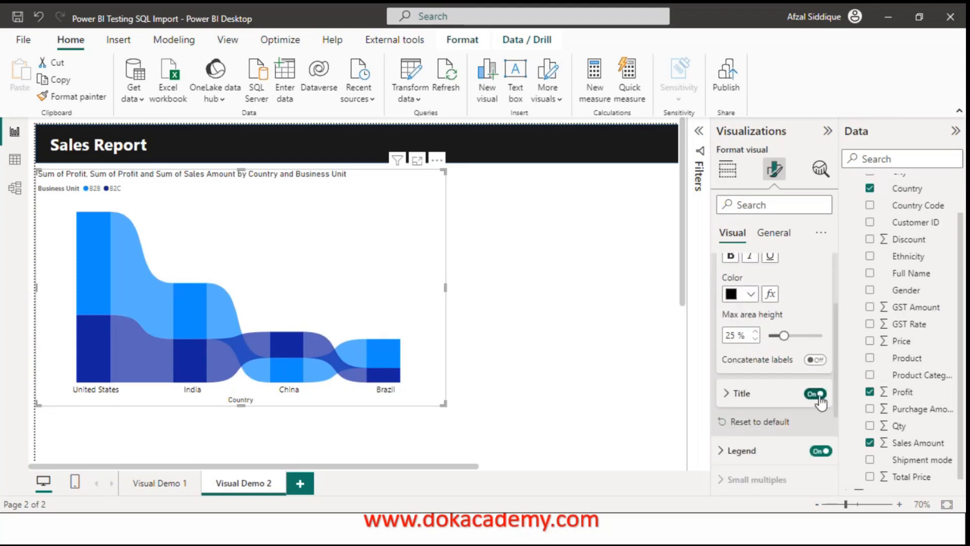
left_click(816, 394)
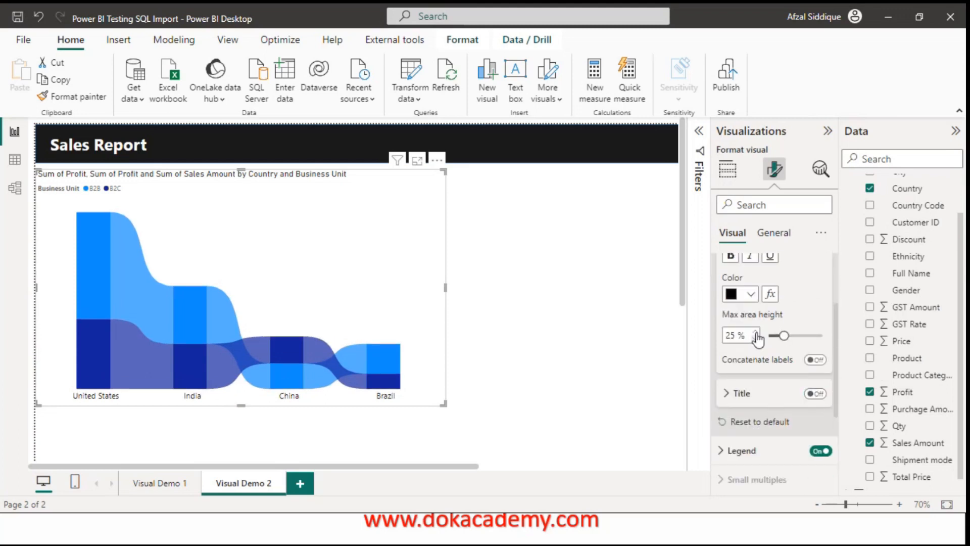
left_click(729, 257)
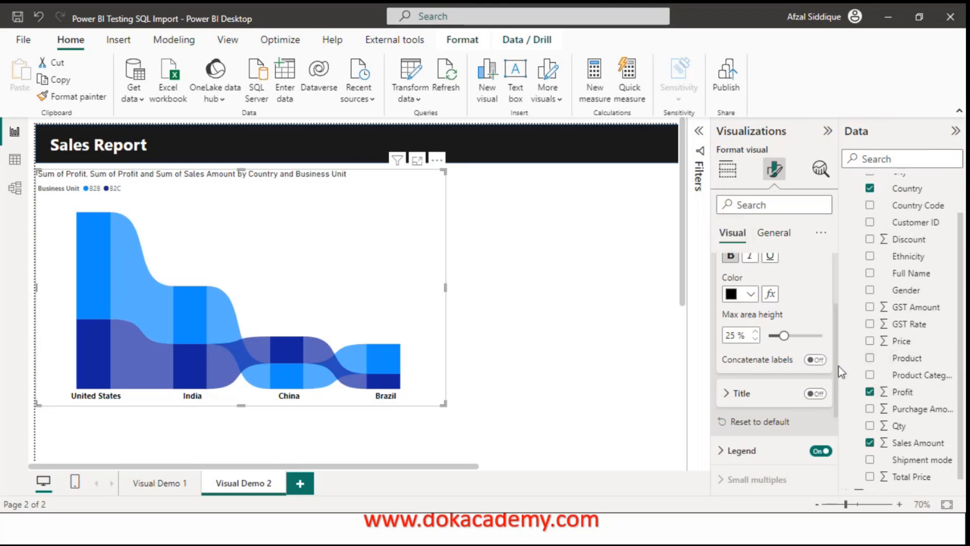
scroll(839, 371, "up", 2)
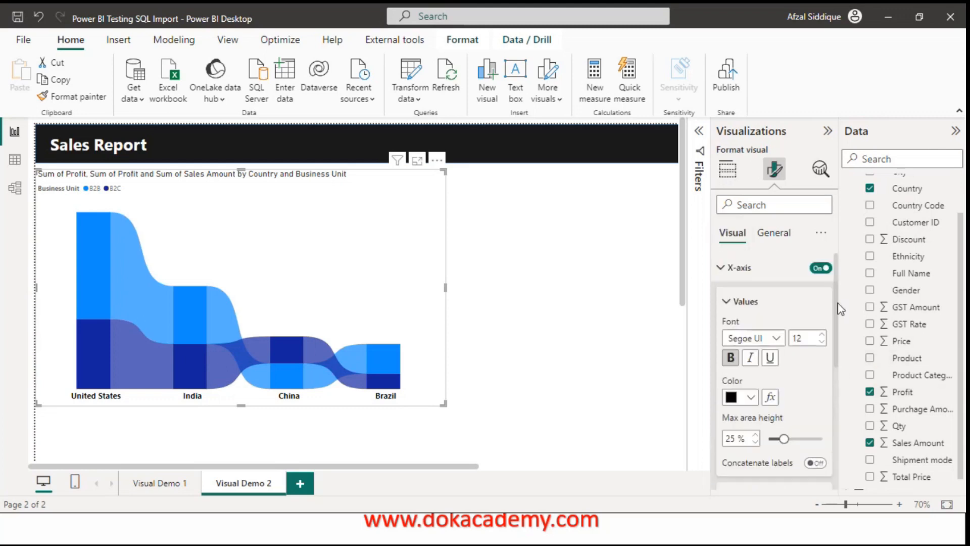
left_click(726, 272)
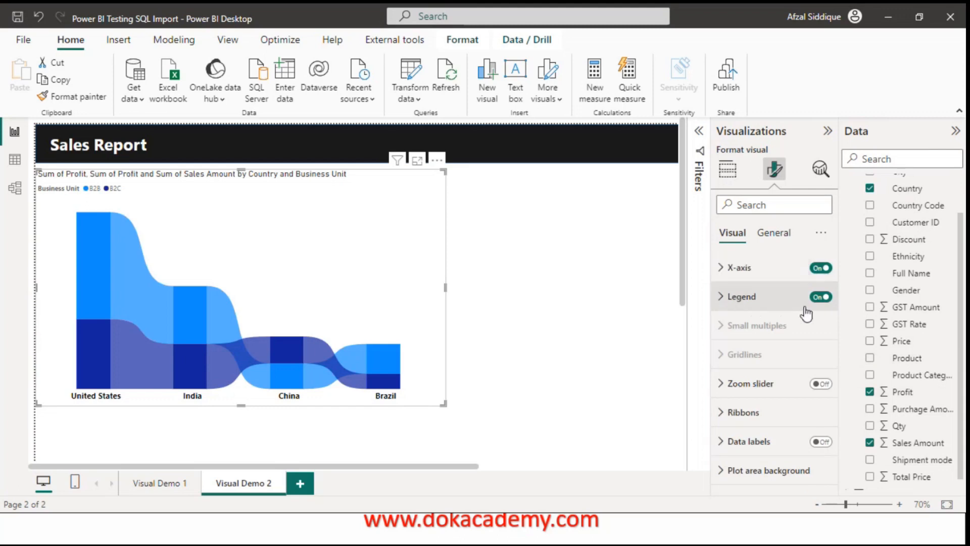
Position the ribbon chart's legend at Bottom center and turn off the legend title
left_click(731, 300)
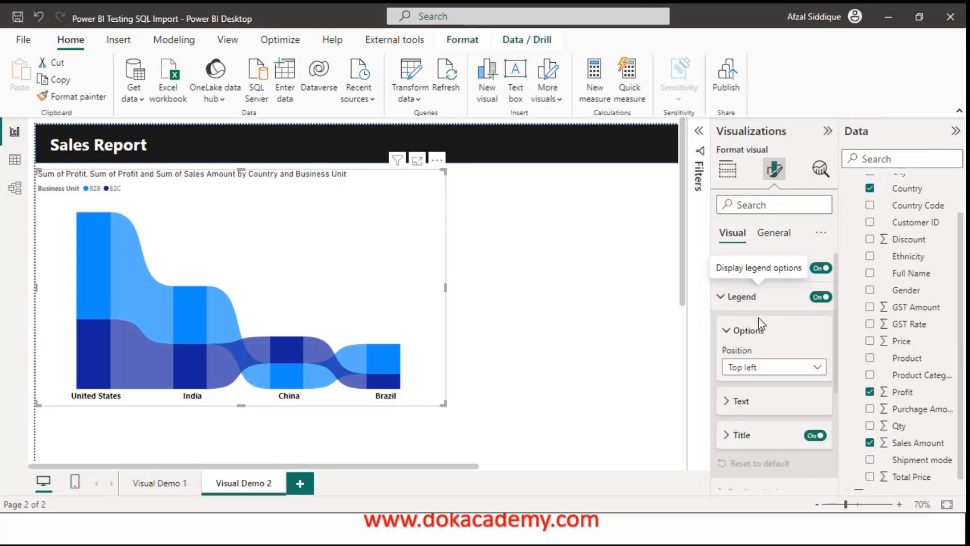
left_click(777, 367)
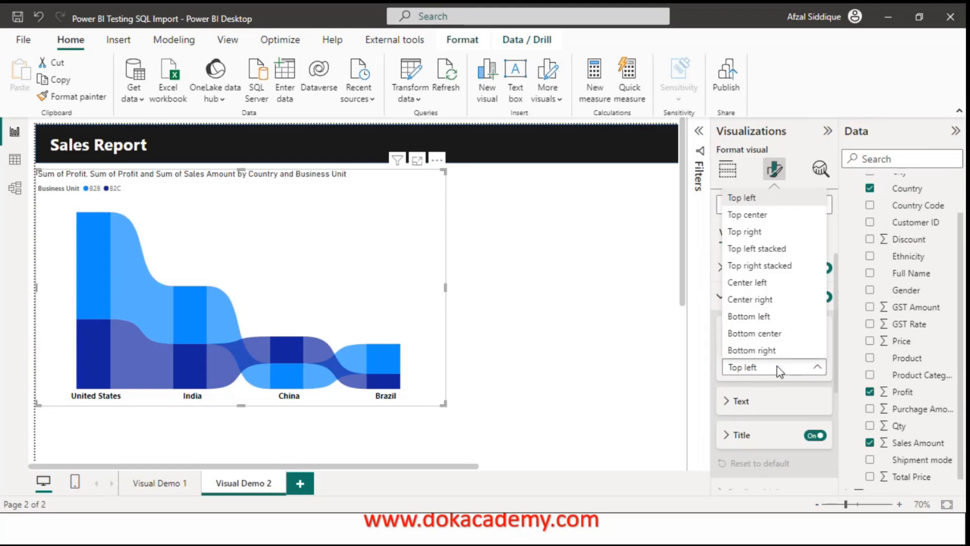
left_click(765, 335)
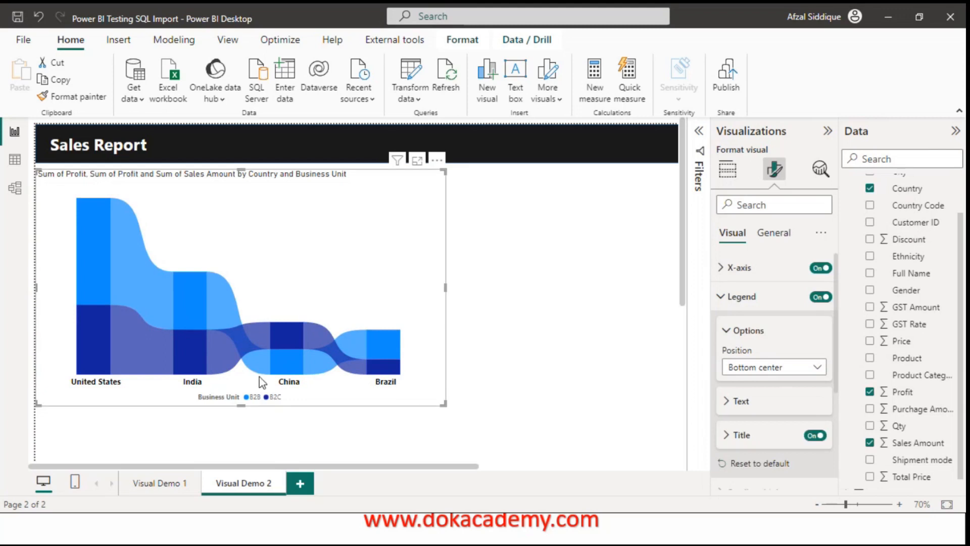
left_click(814, 436)
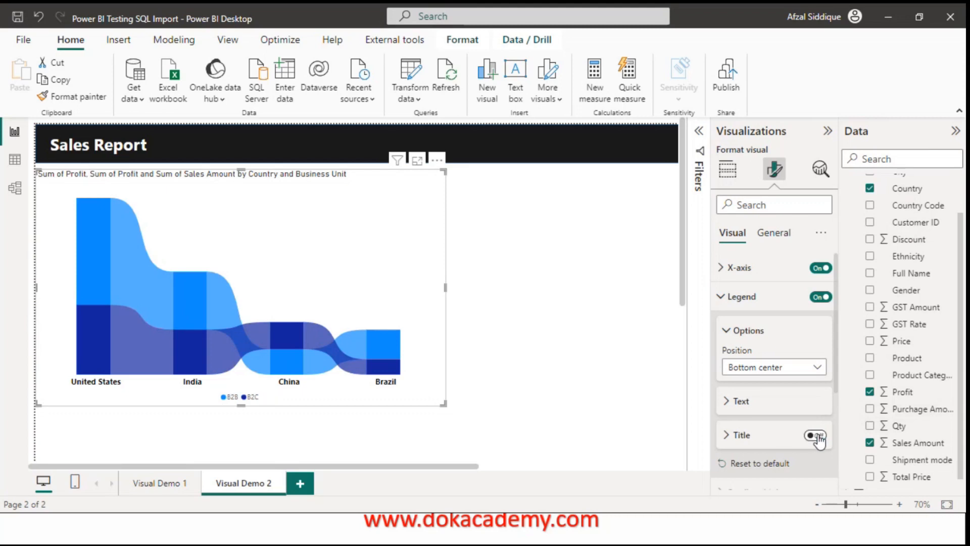
Format the ribbon chart's legend text as bold and black at font size 13
left_click(737, 401)
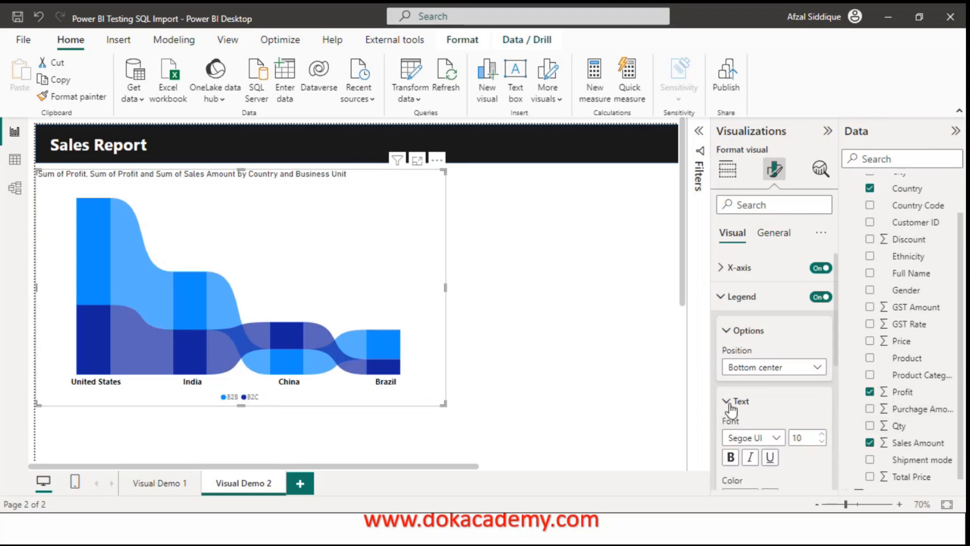
left_click(821, 434)
left_click(821, 434)
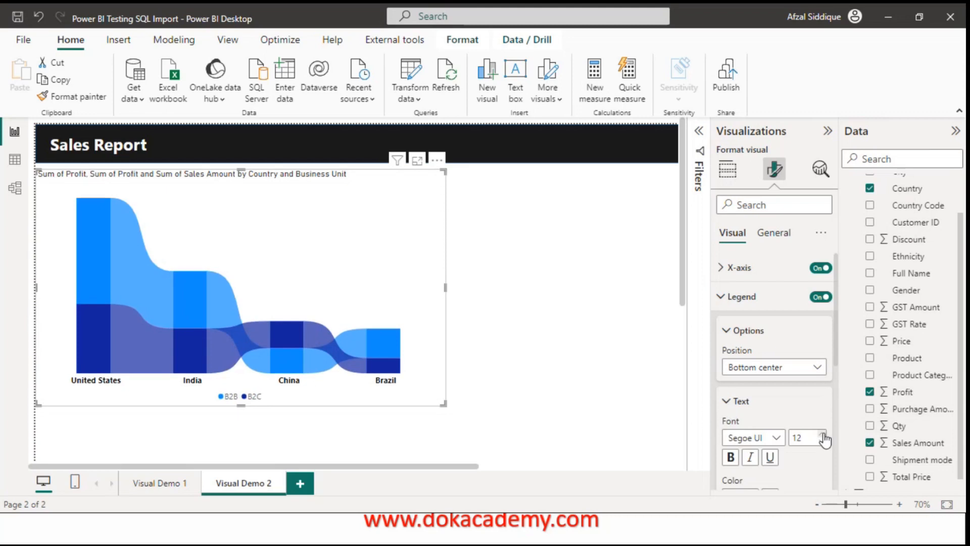
scroll(835, 348, "down", 3)
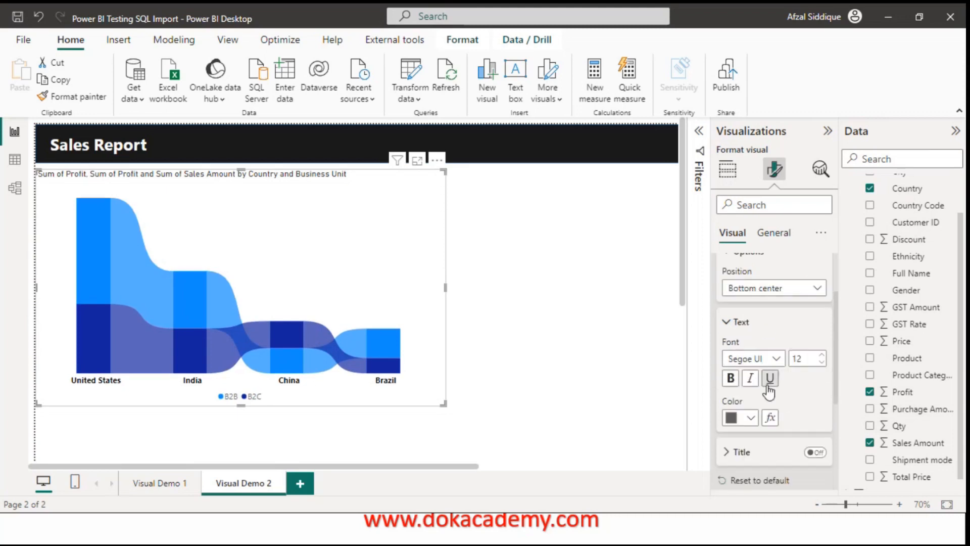
left_click(738, 383)
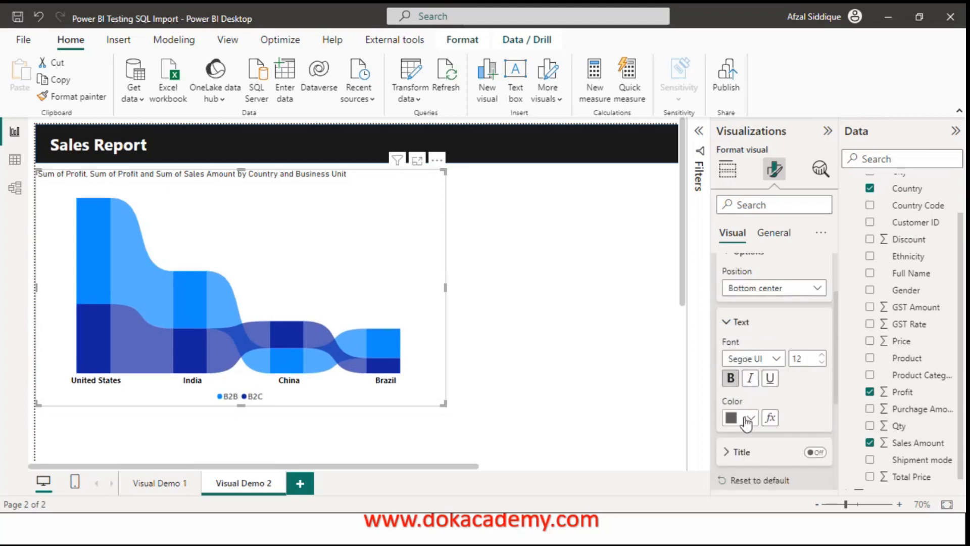
left_click(750, 418)
left_click(741, 356)
left_click(823, 355)
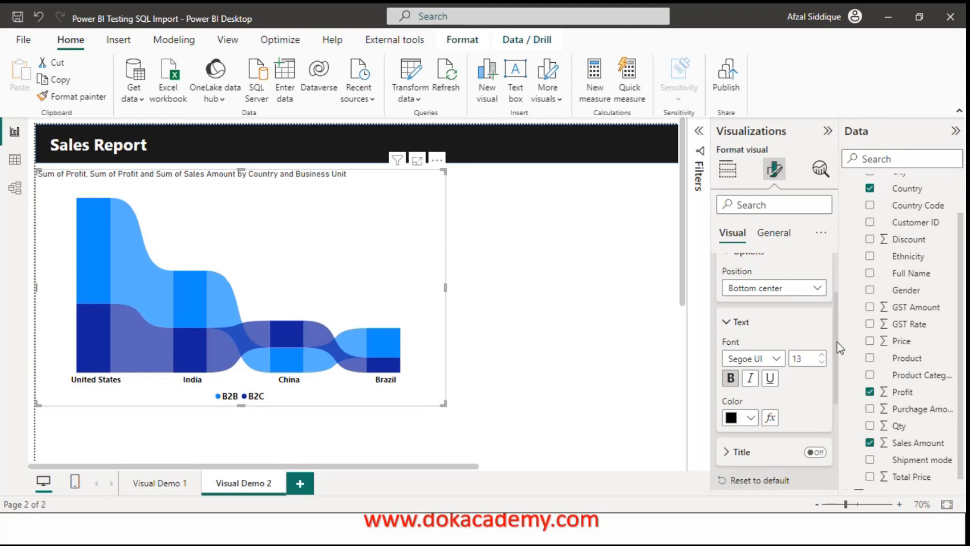
scroll(834, 287, "up", 3)
left_click(721, 298)
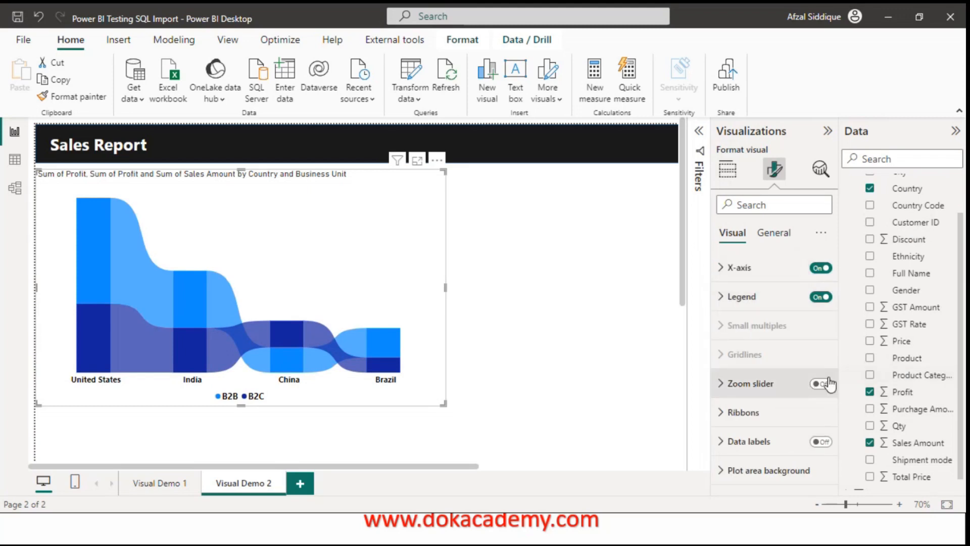
Try reversing the ribbons' stack order and turning off their connector color, restoring each setting
left_click(727, 412)
left_click_drag(835, 336, 831, 419)
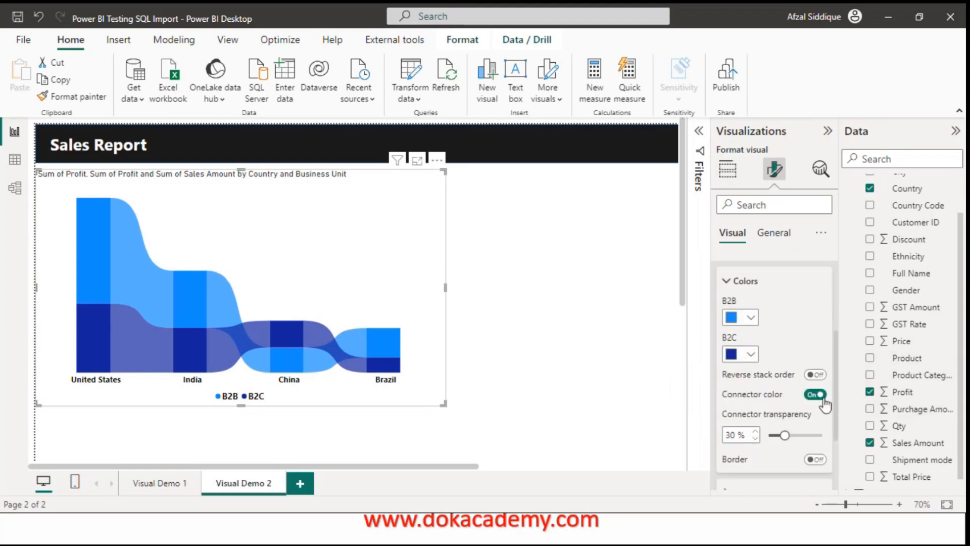
left_click(815, 376)
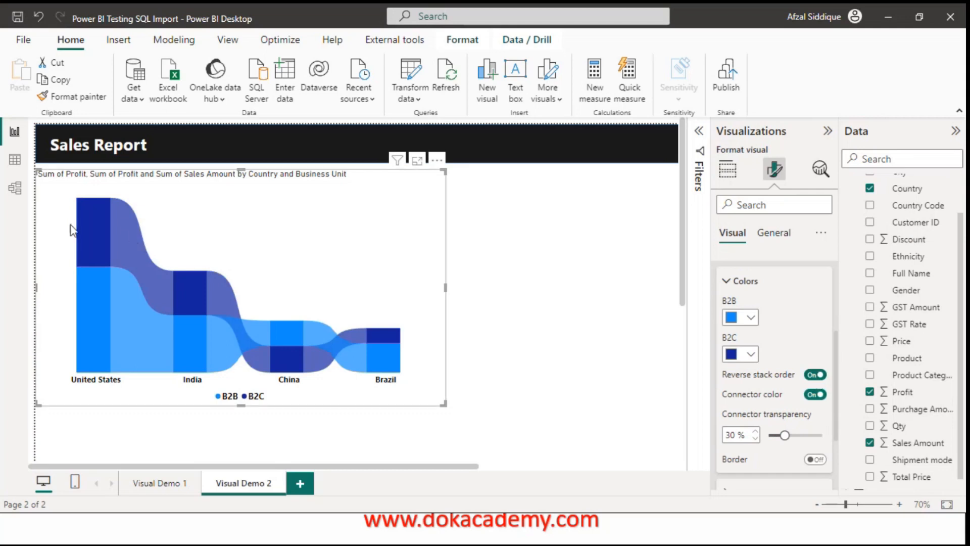
mouse_move(80, 229)
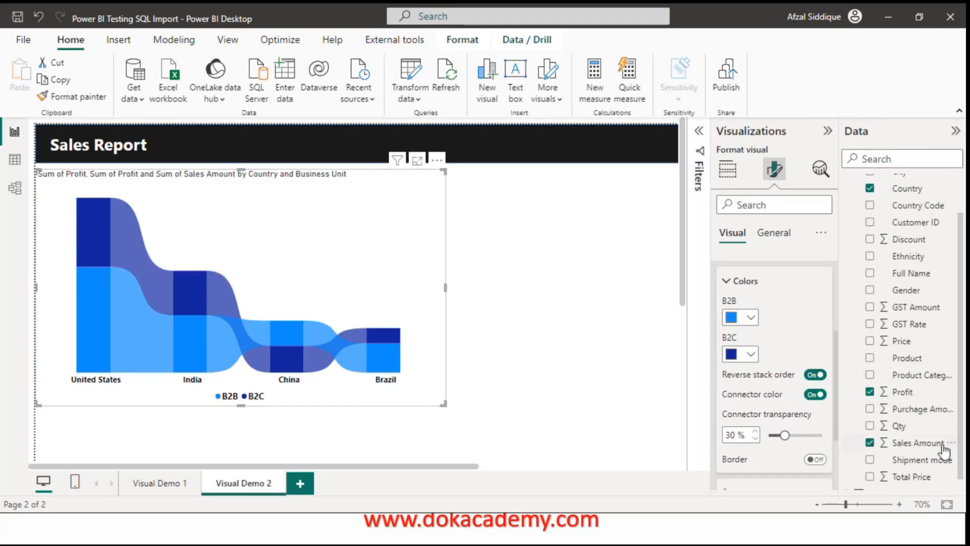
left_click(820, 375)
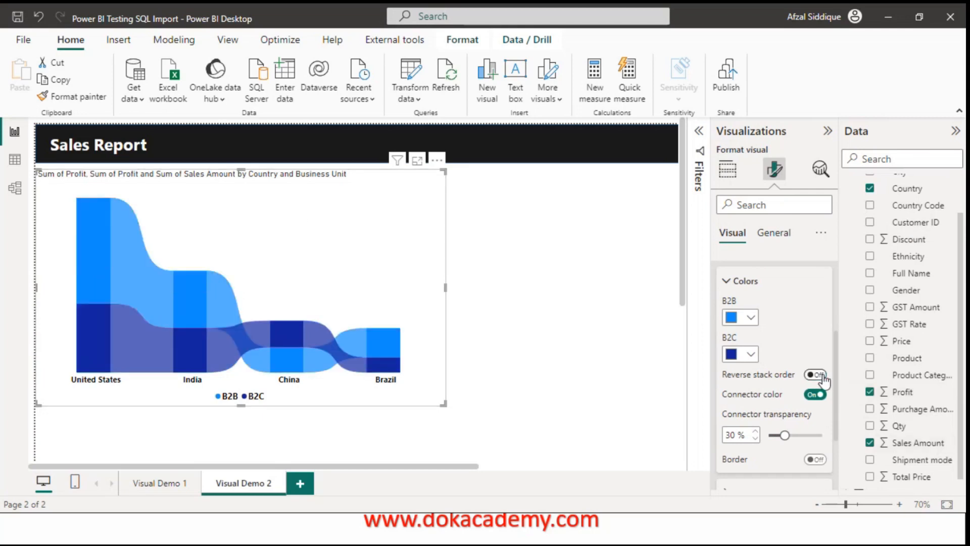
left_click(822, 397)
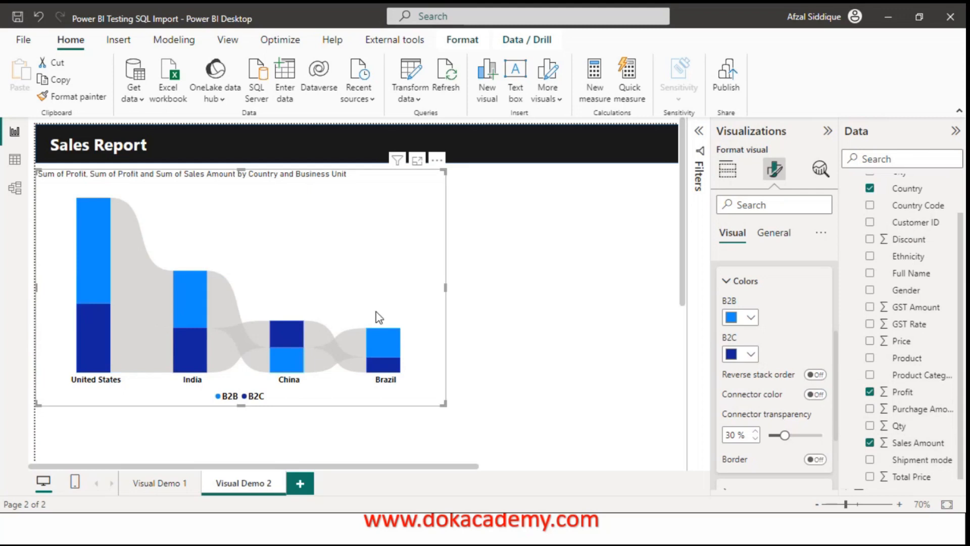
left_click(812, 395)
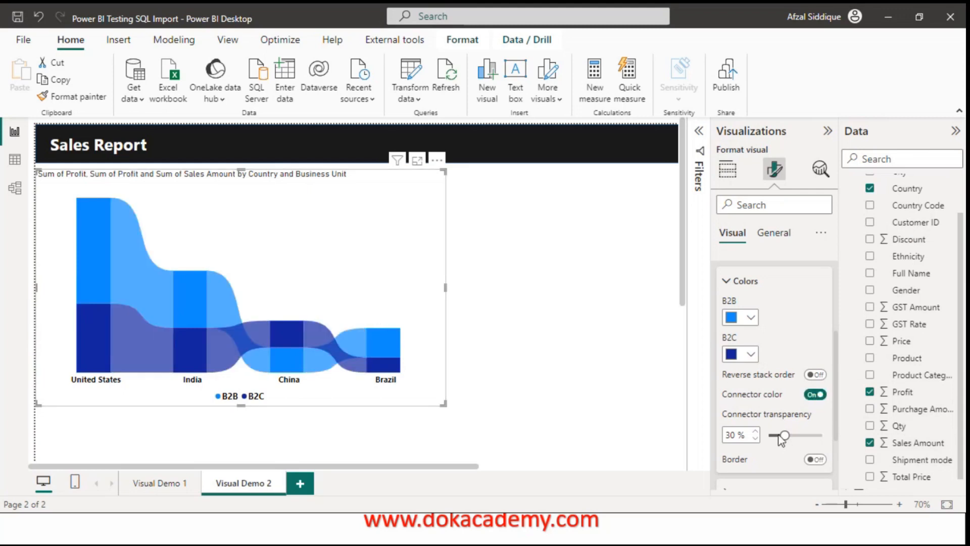
Set the ribbons' connector transparency to 54% and turn on their border
left_click_drag(783, 438, 797, 439)
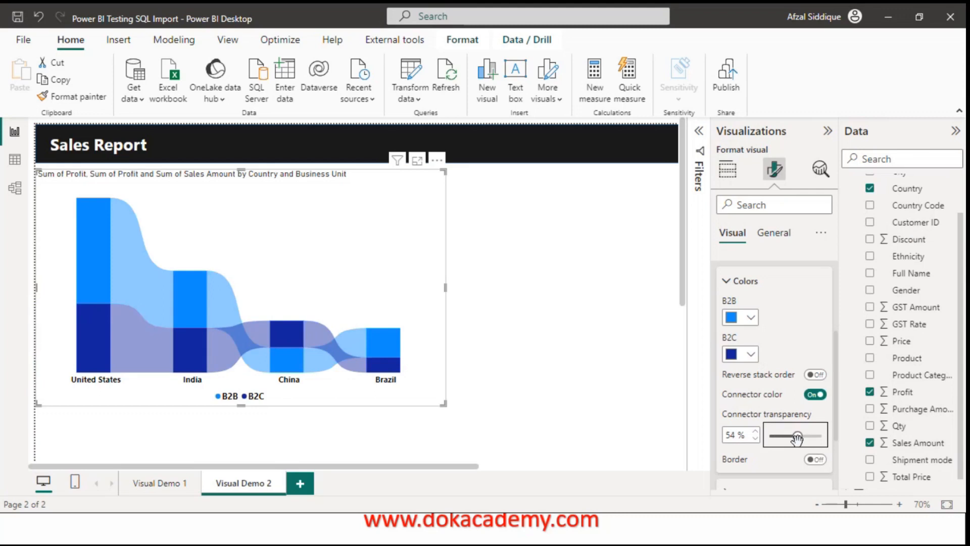
left_click(814, 460)
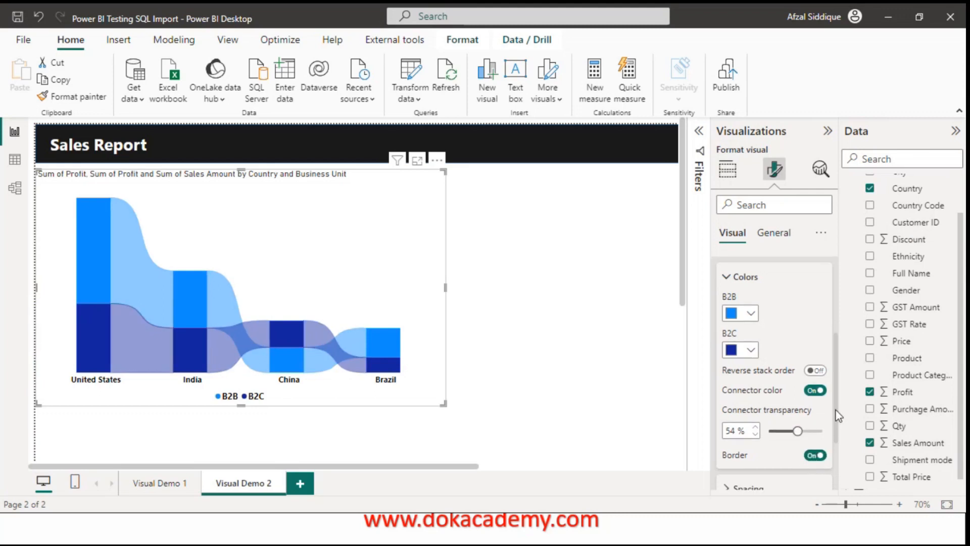
Set the spacing between the chart's ribbons to 9 px
scroll(836, 441, "down", 3)
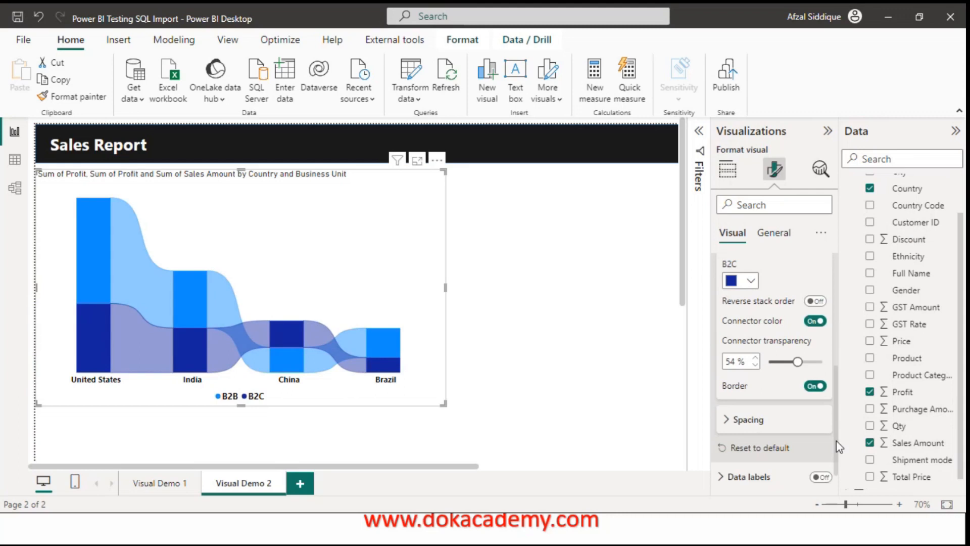
left_click(732, 423)
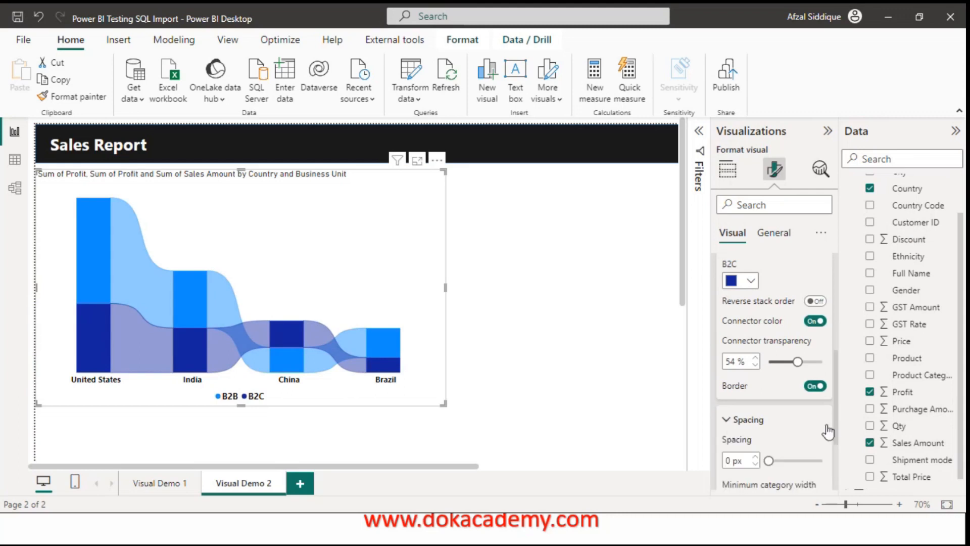
left_click_drag(768, 460, 782, 458)
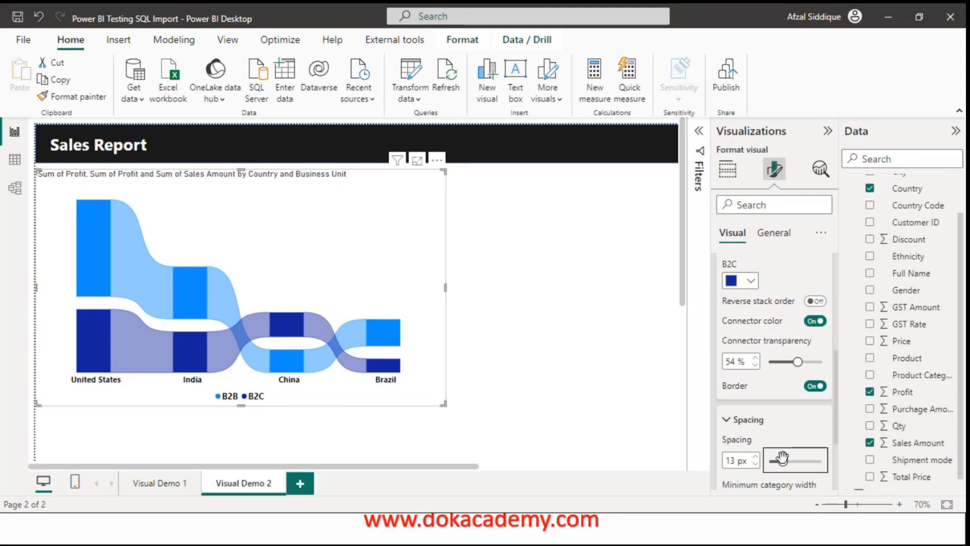
scroll(797, 442, "down", 3)
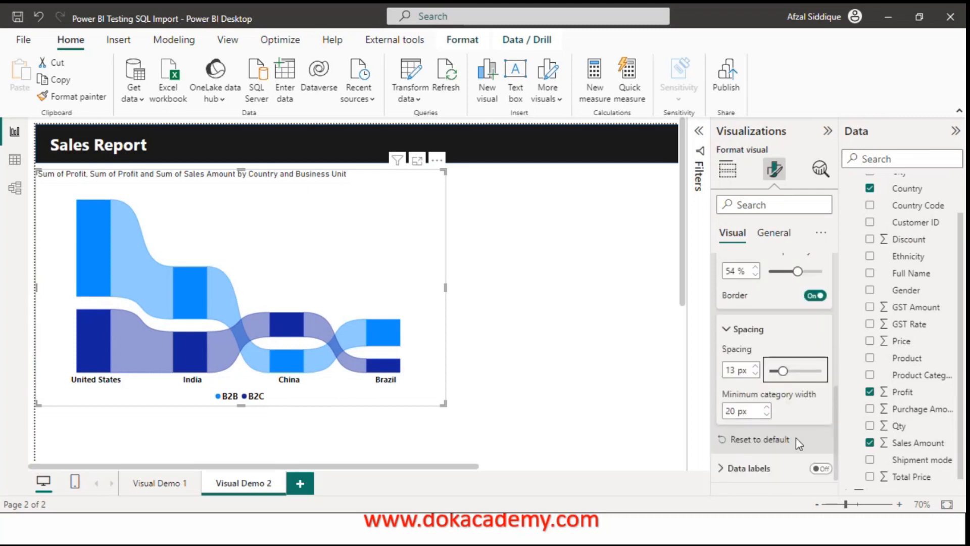
mouse_move(782, 370)
left_mouse_down()
mouse_move(763, 370)
mouse_move(778, 374)
left_mouse_up()
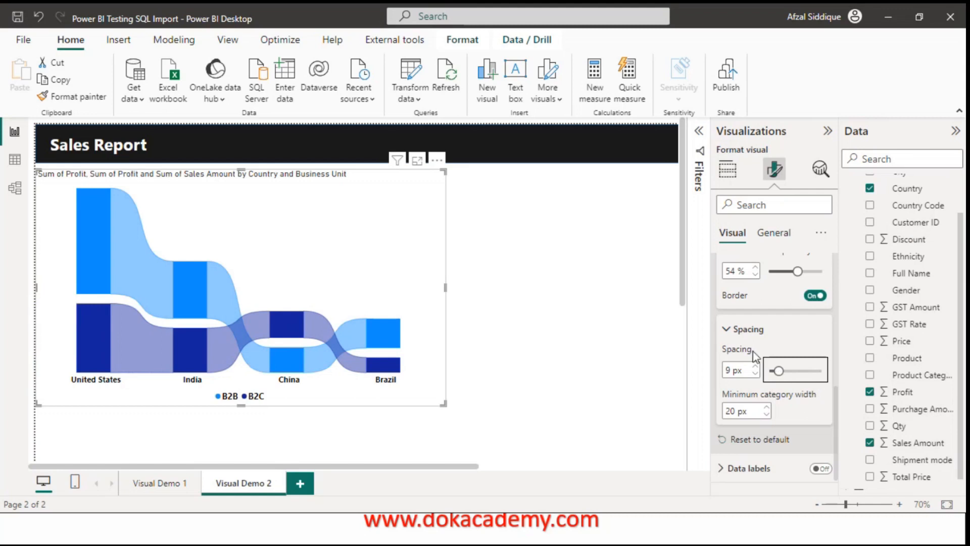
left_click(728, 331)
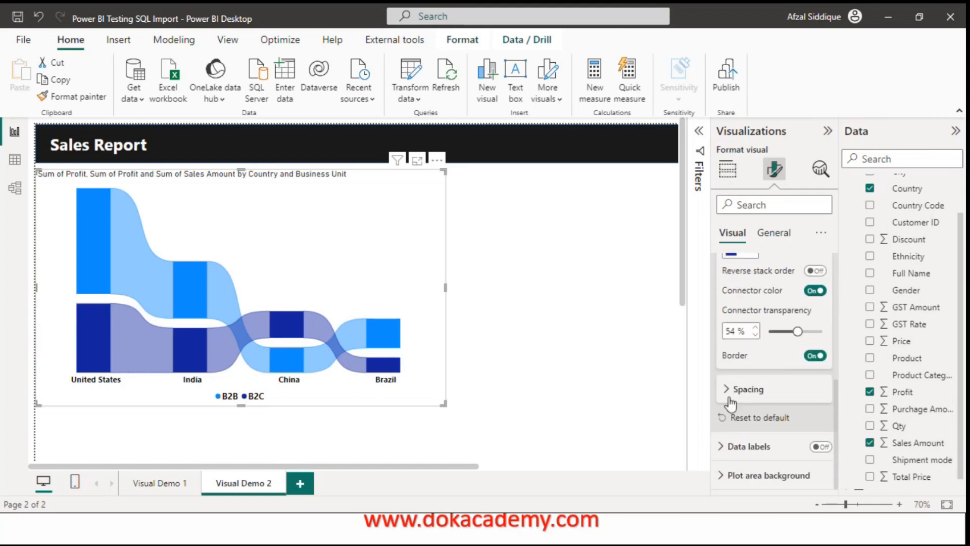
Turn on the ribbon chart's data labels and set their values to white at font size 11
left_click(820, 448)
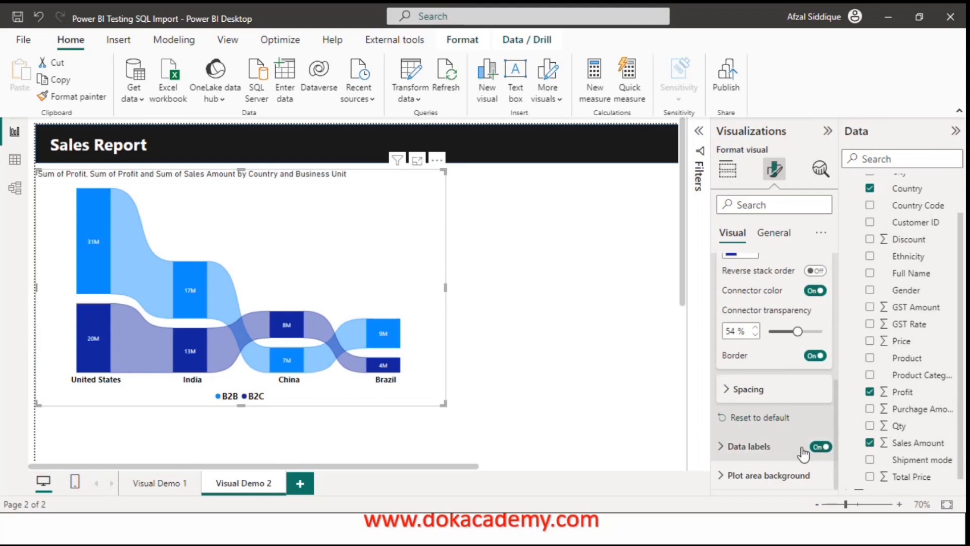
left_click(723, 447)
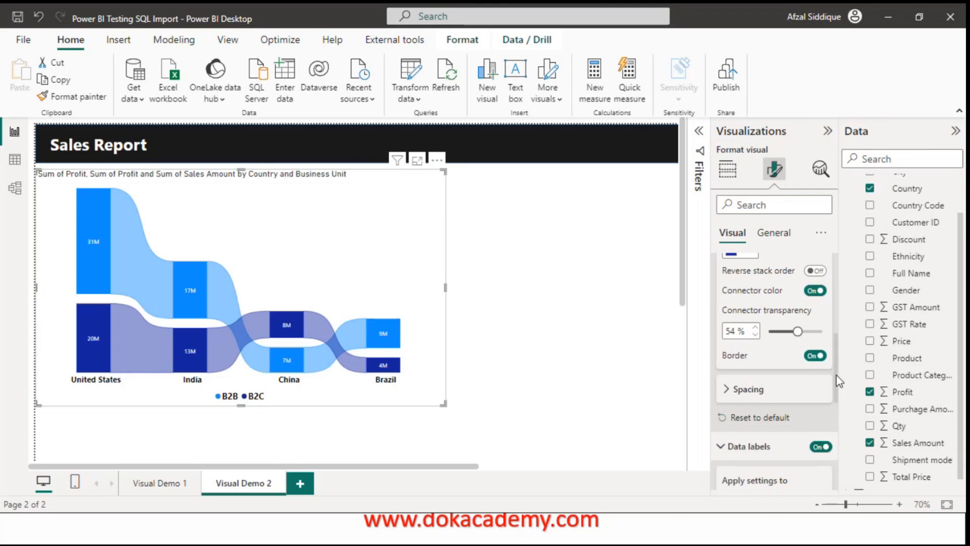
scroll(815, 444, "down", 3)
left_click_drag(836, 413, 834, 457)
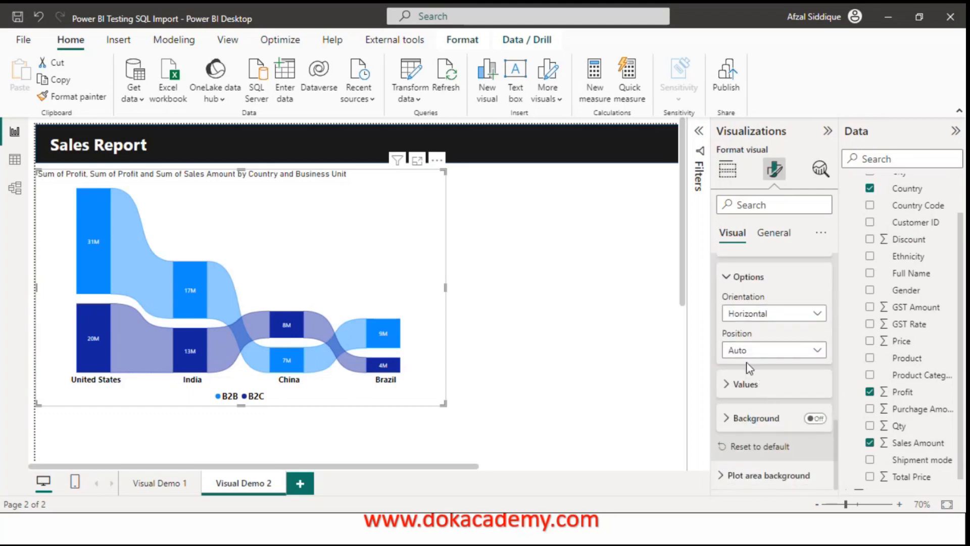
left_click(729, 385)
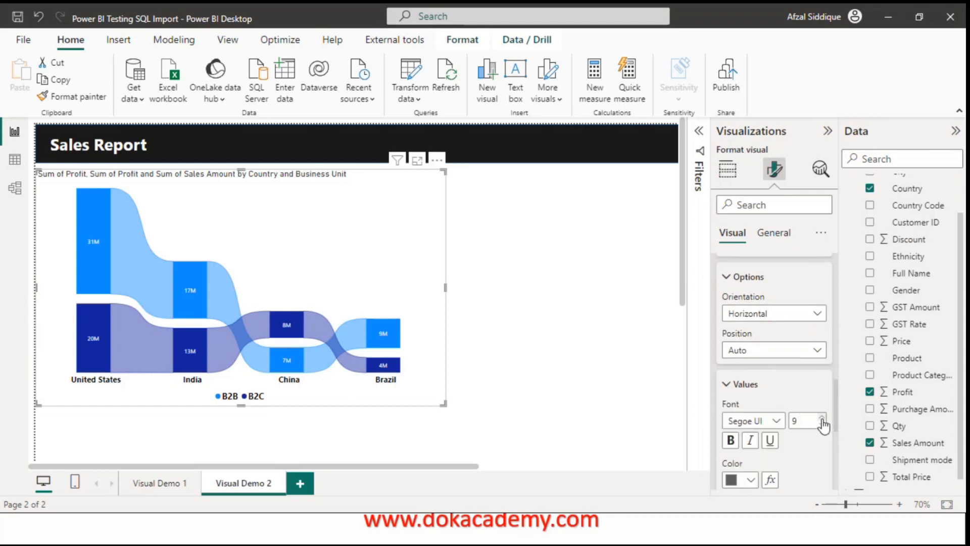
left_click(750, 480)
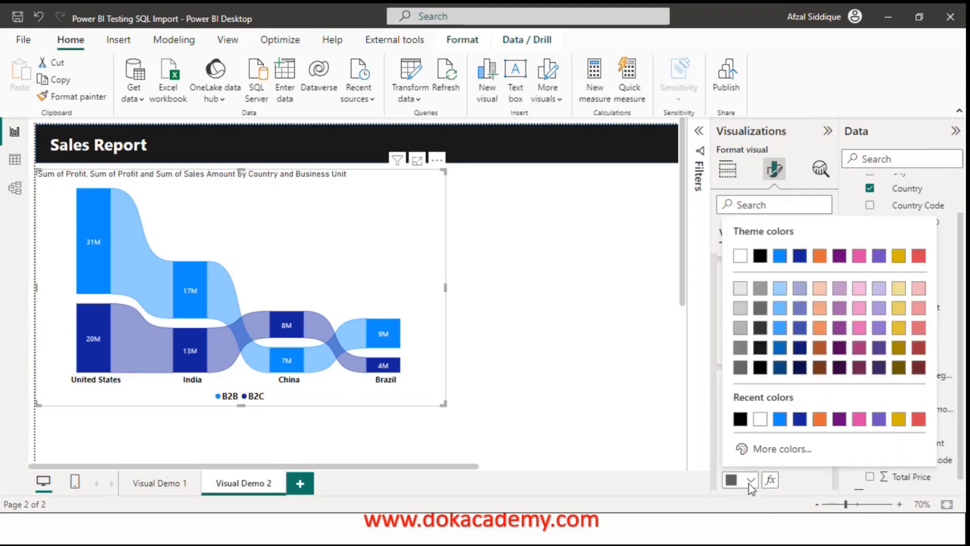
left_click(741, 255)
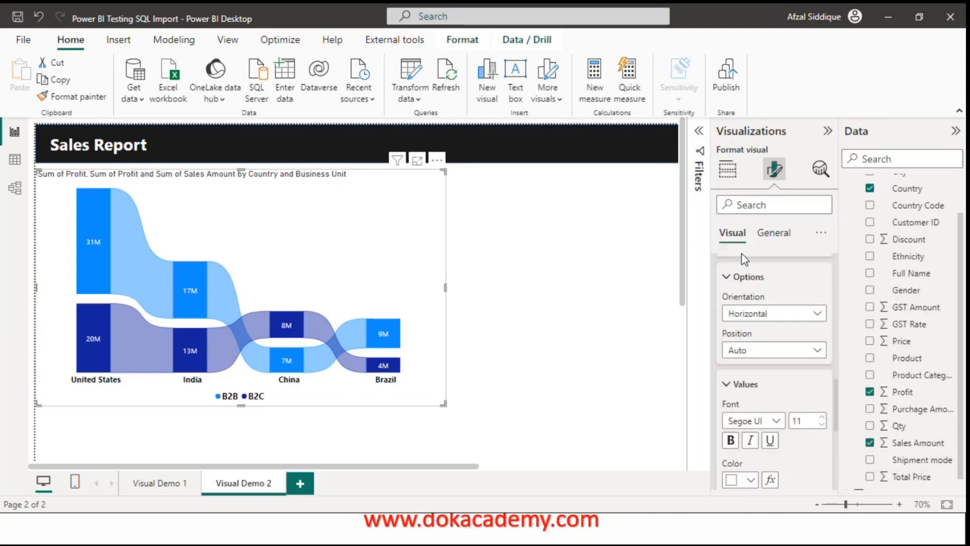
left_click(731, 441)
scroll(840, 419, "up", 2)
scroll(840, 419, "down", 1)
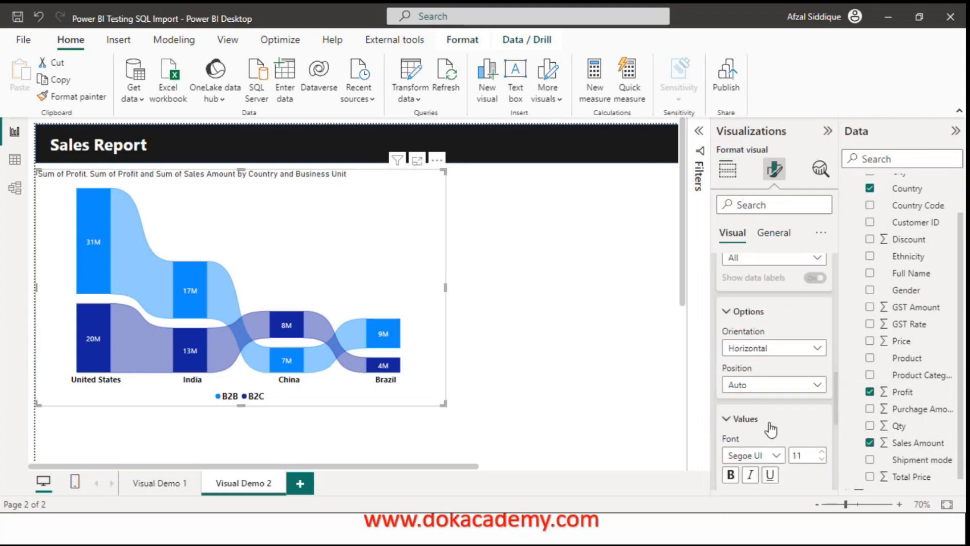
left_click(733, 421)
Turn on the data labels' background and set its transparency to 22%
left_click(815, 453)
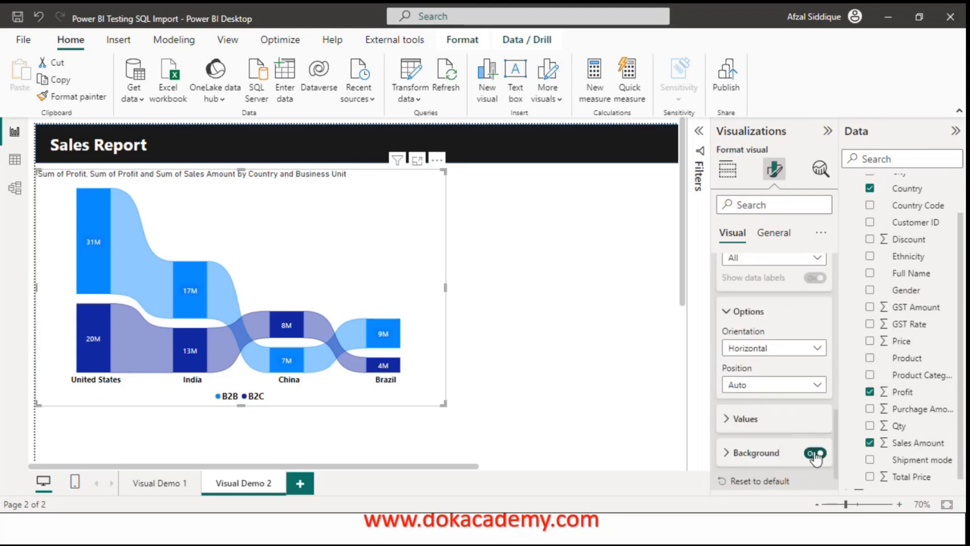
left_click(730, 455)
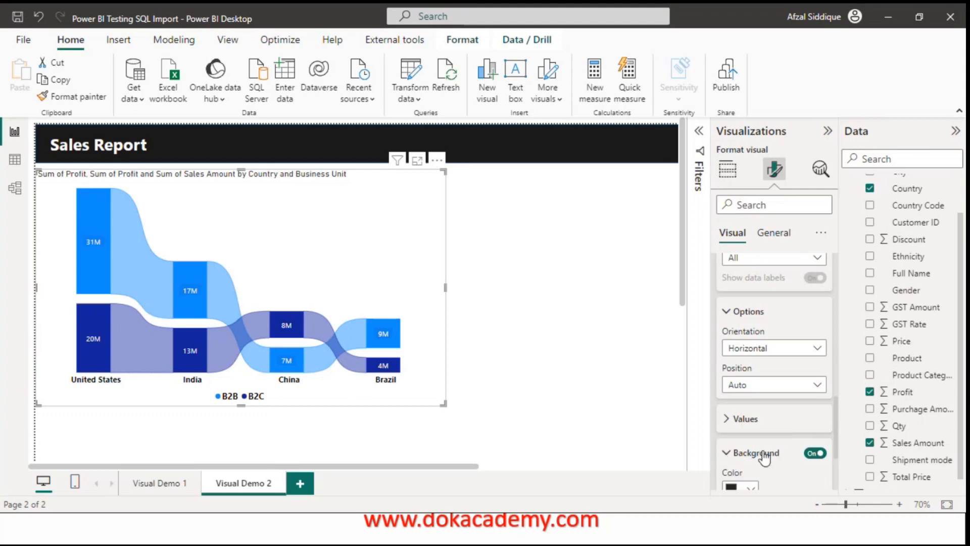
scroll(839, 419, "down", 3)
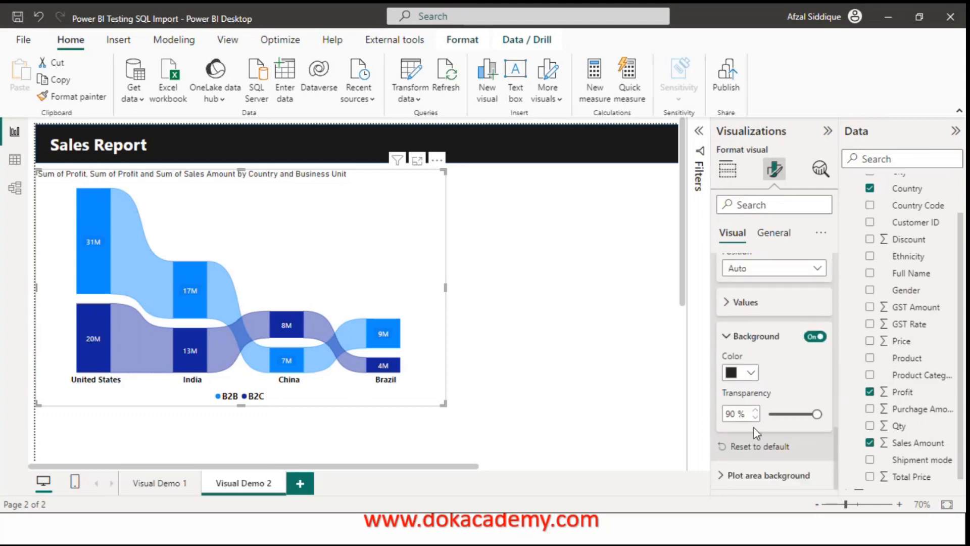
left_click_drag(817, 414, 781, 416)
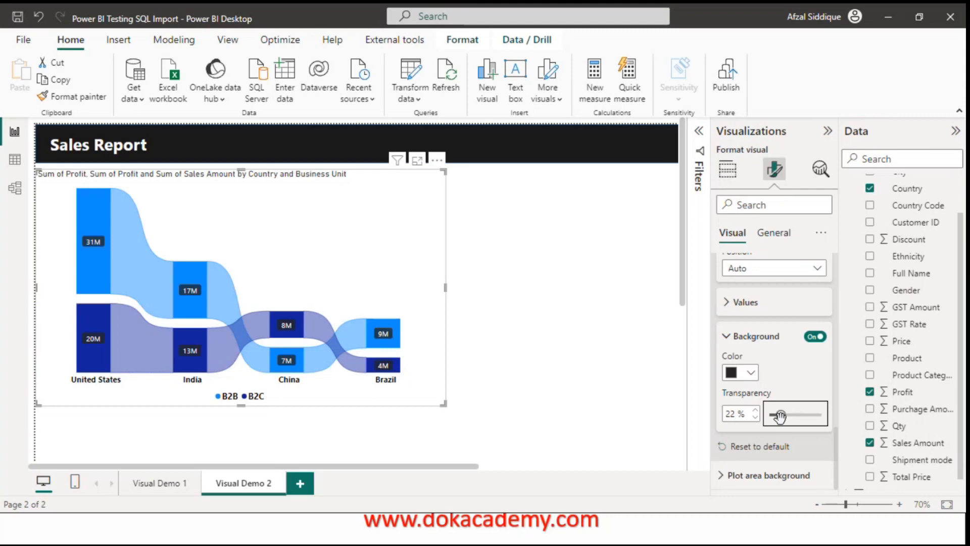
left_click(727, 336)
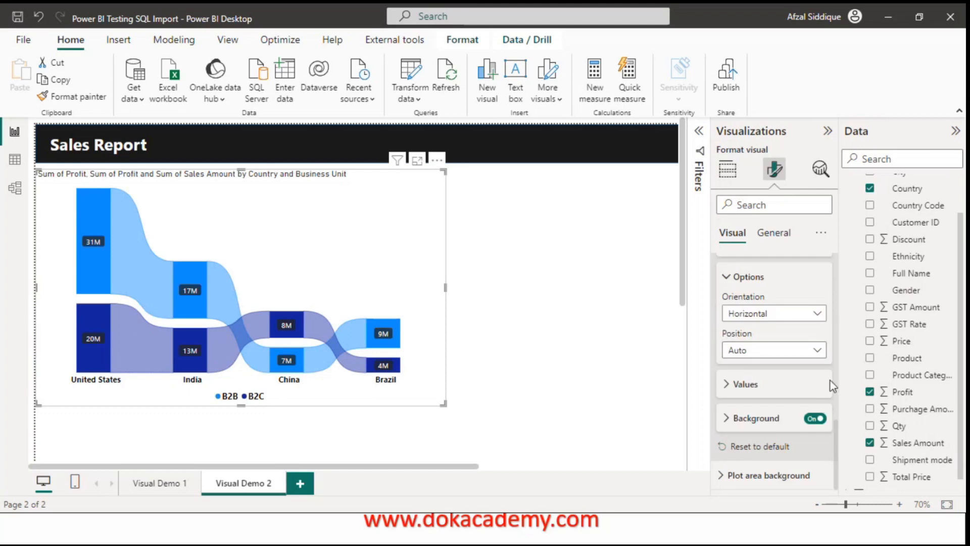
left_click(726, 276)
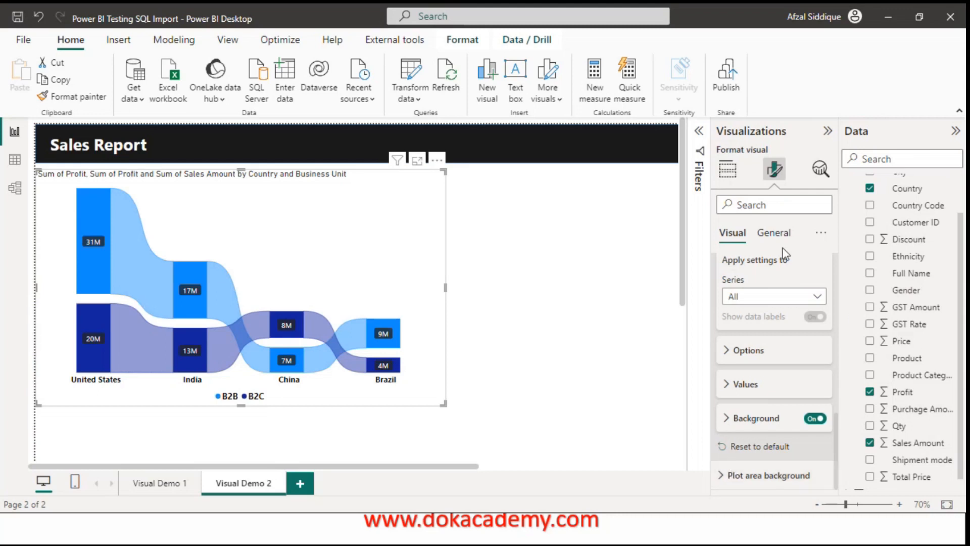
Replace the ribbon chart's title text with "Country wise Profit"
left_click(774, 234)
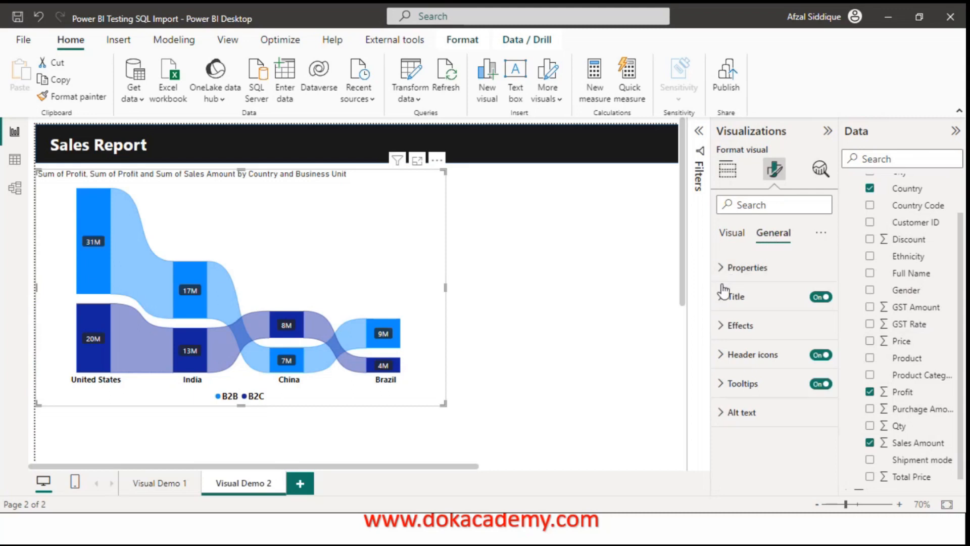
left_click(735, 296)
left_click(761, 367)
key("shift+Home")
key("BackSpace")
key("shift+End")
key("BackSpace")
type("Countr")
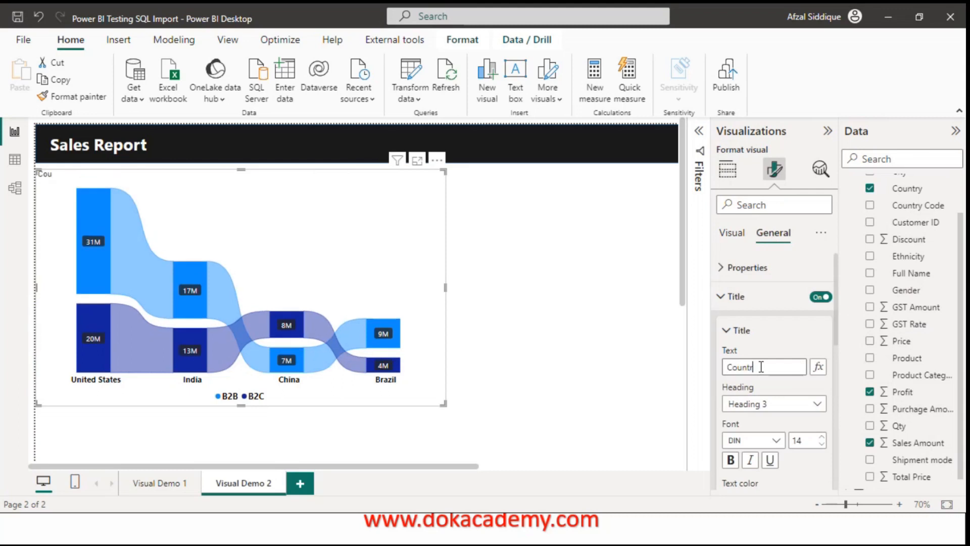
type("y wise Profit")
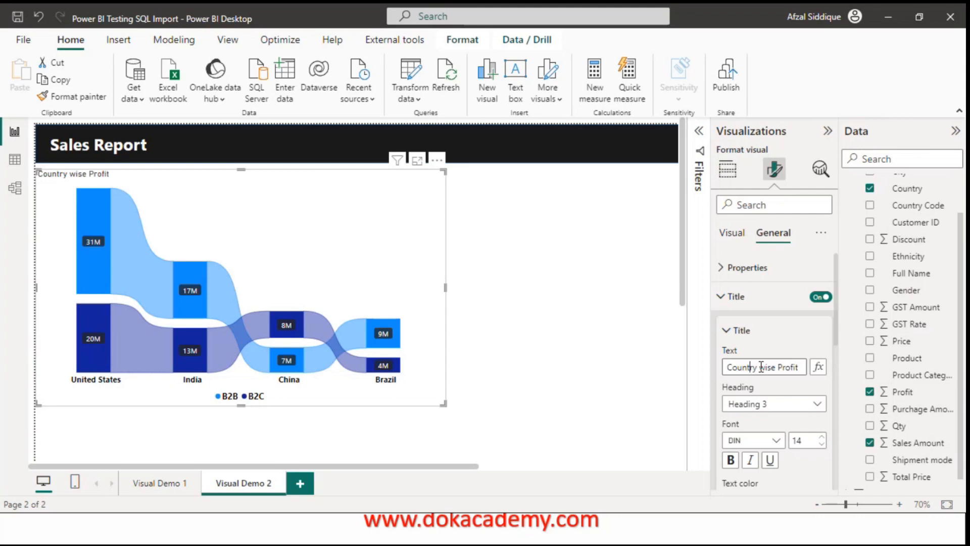
Extend the chart title to read "Country & Business Unit wise Profit"
left_click(761, 367)
type("& ")
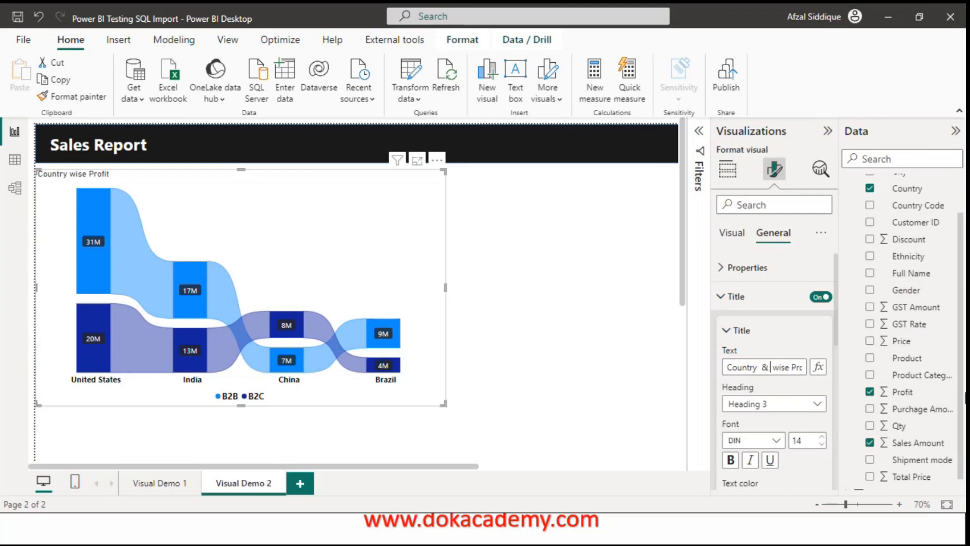
type("Bunsine")
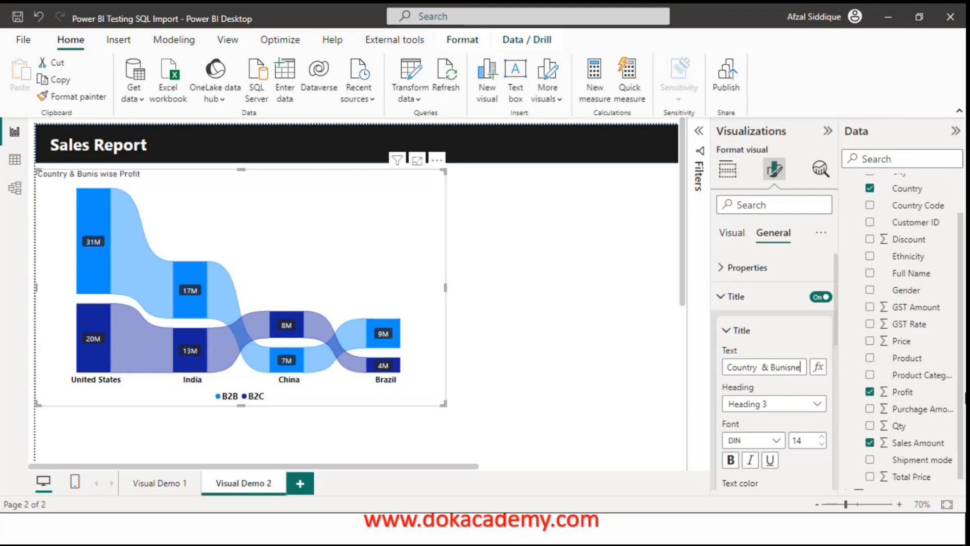
type("nisi")
type("ess")
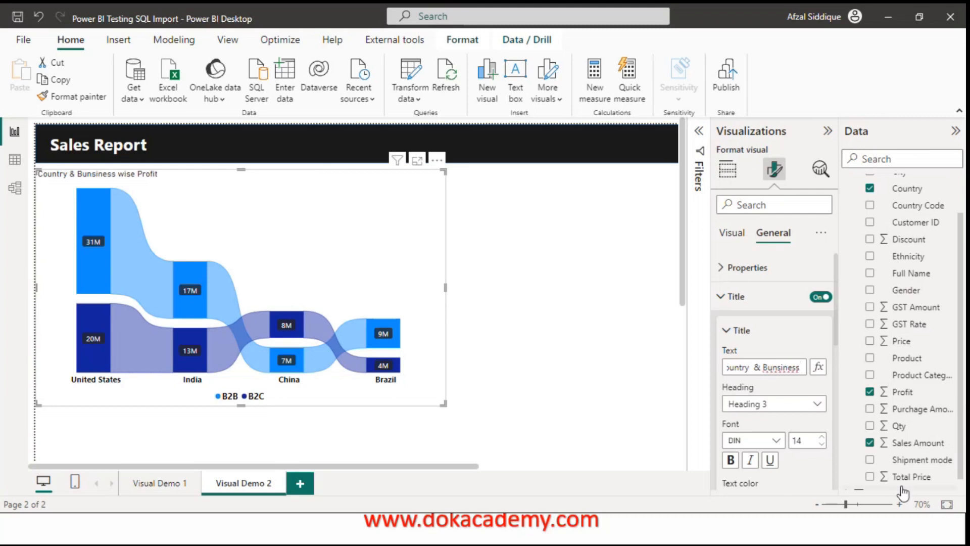
right_click(786, 371)
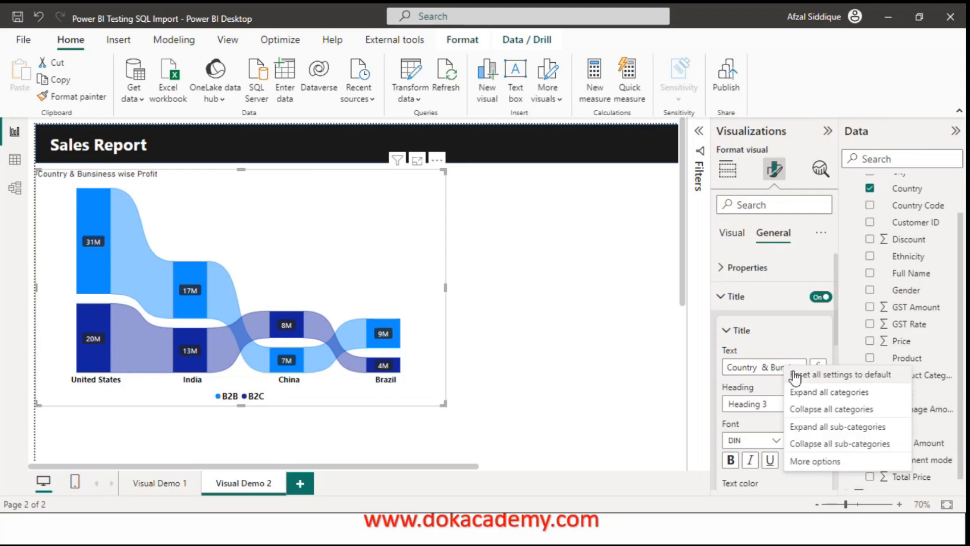
left_click(782, 366)
key("Right")
key("Right")
key("Right")
key("Right")
key("Right")
key("Right")
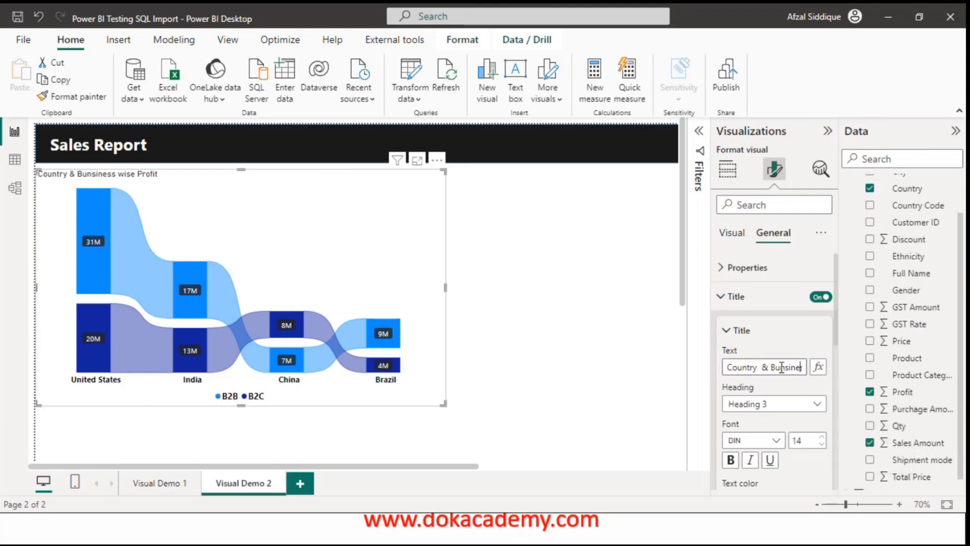
key("BackSpace")
key("BackSpace")
key("BackSpace")
key("BackSpace")
key("BackSpace")
key("BackSpace")
type("si")
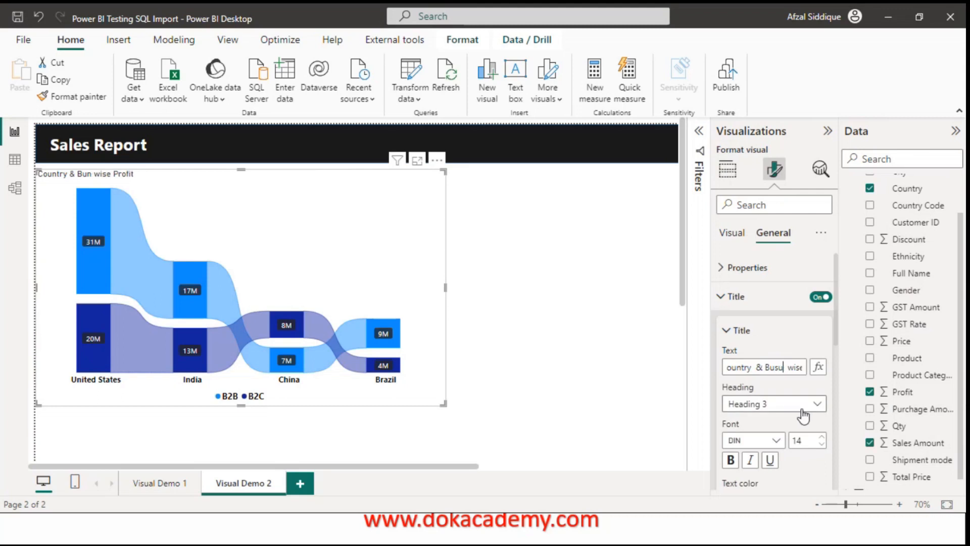
type("ness Unit")
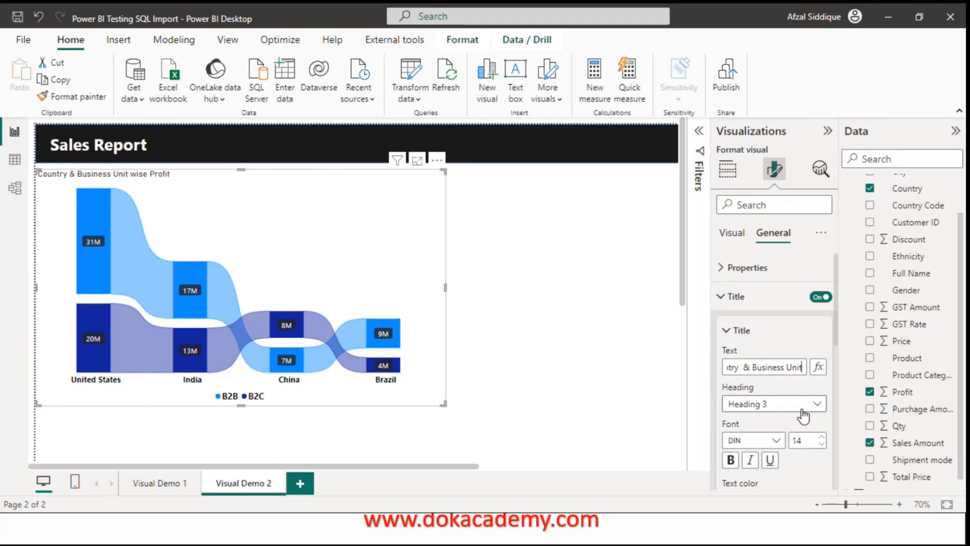
left_click(771, 344)
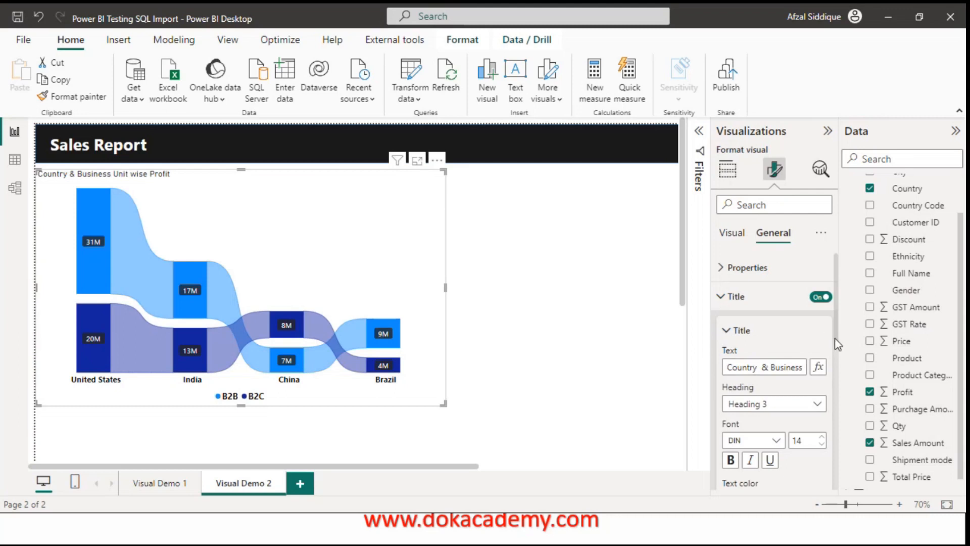
Set the chart title's font size to 20
scroll(837, 359, "down", 1)
scroll(837, 359, "down", 1)
double_click(811, 383)
type("20")
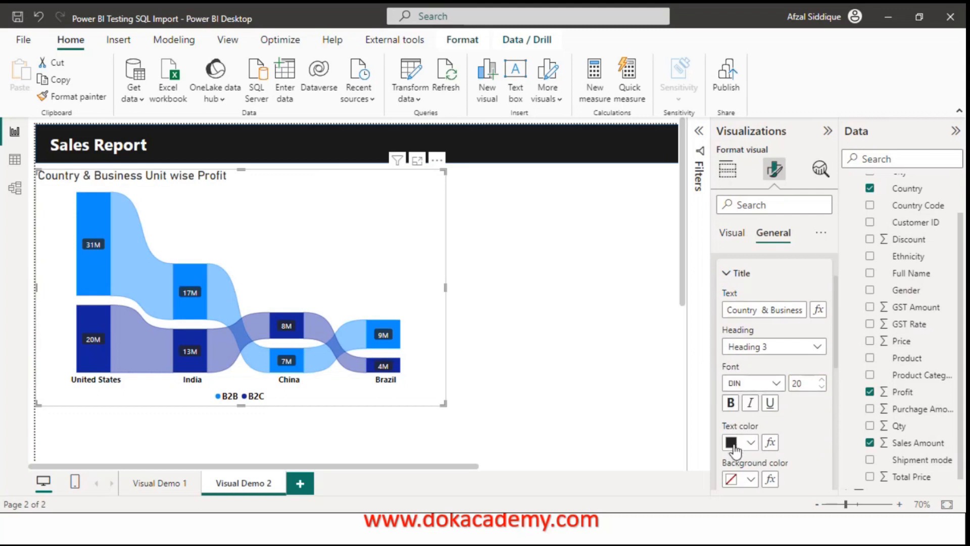
Give the chart title a dark blue background and white, centred text
left_click(743, 481)
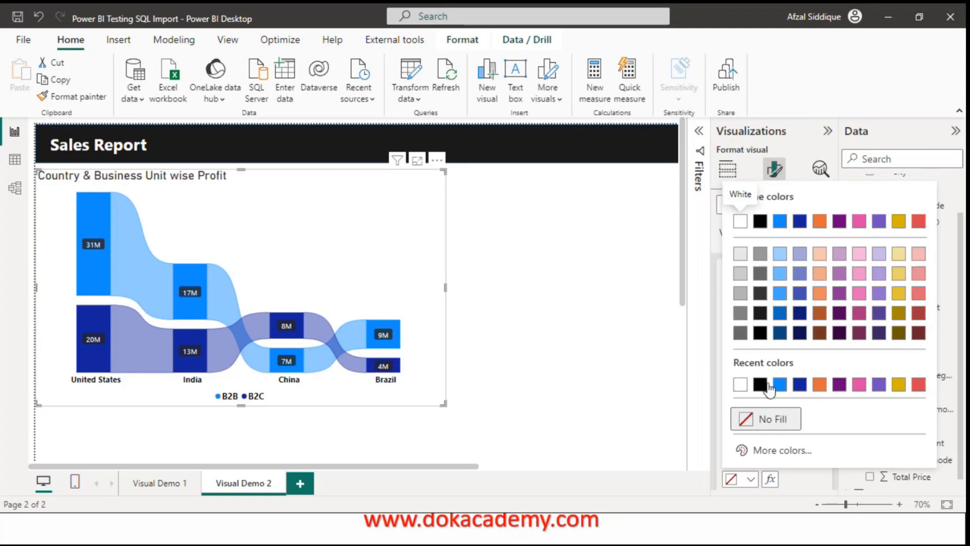
left_click(803, 383)
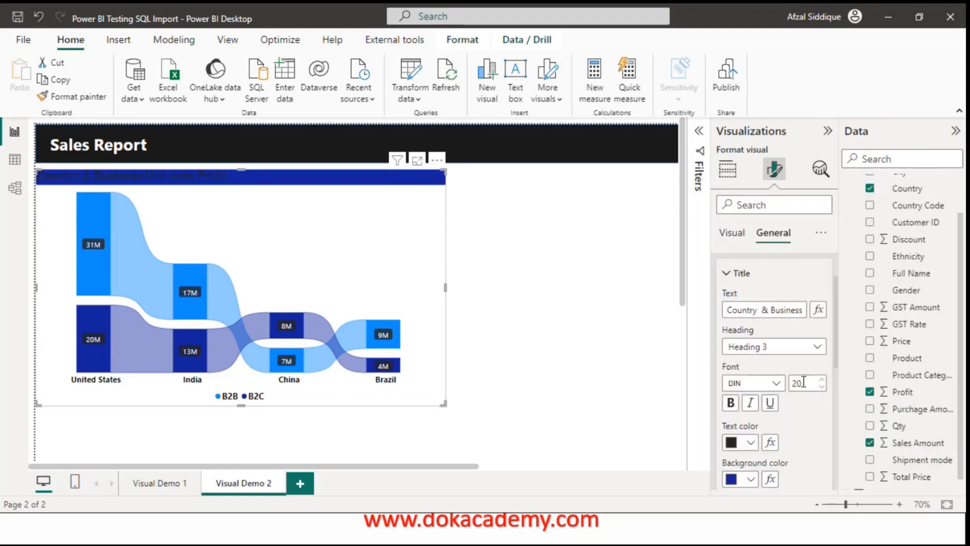
left_click(751, 442)
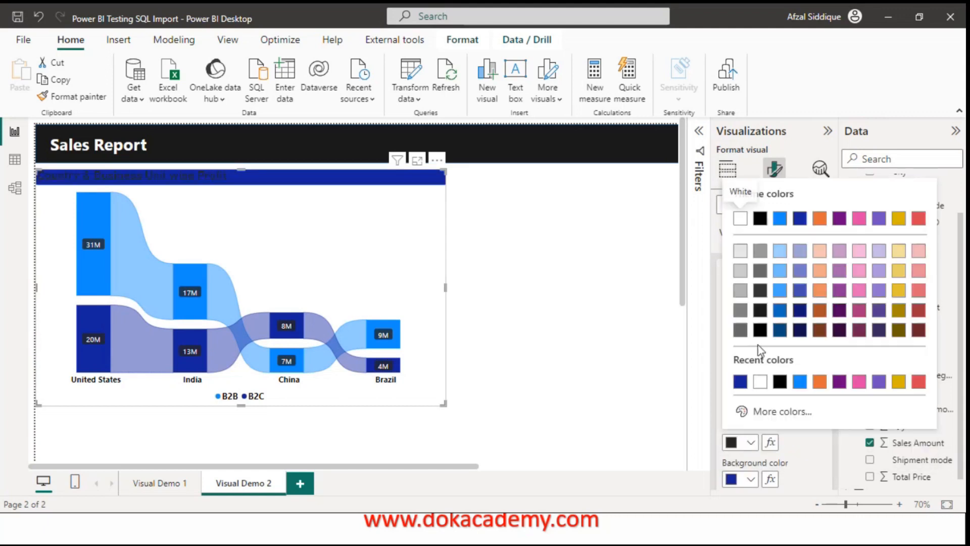
left_click(760, 382)
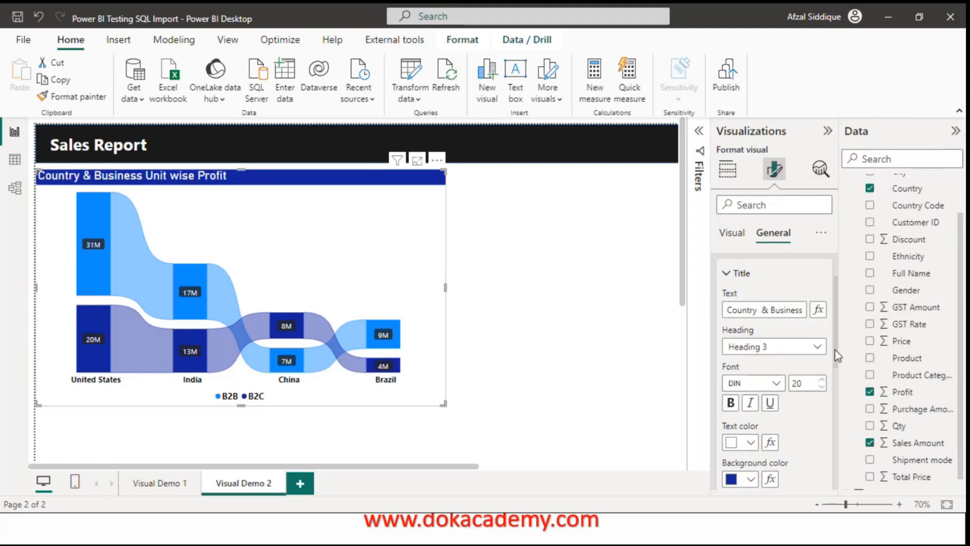
left_click_drag(835, 343, 835, 377)
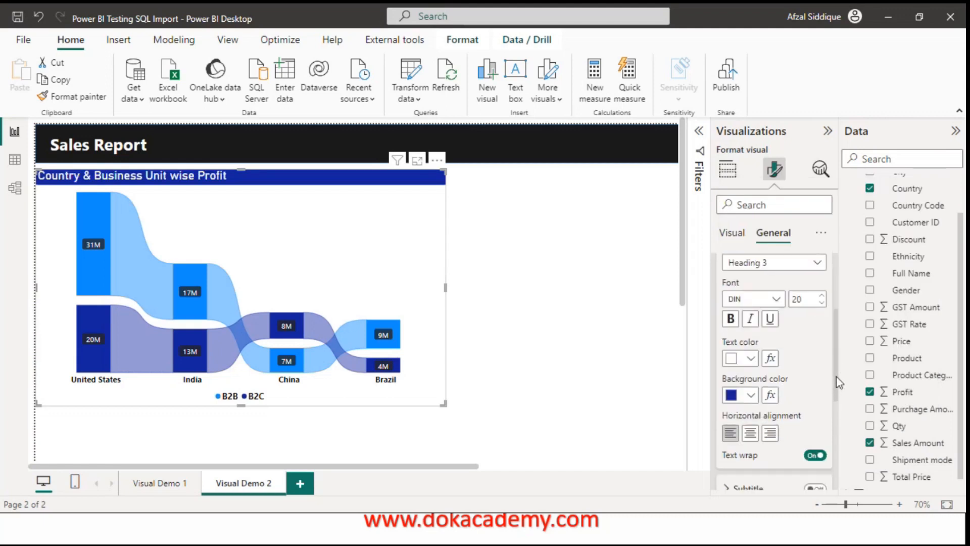
left_click(751, 434)
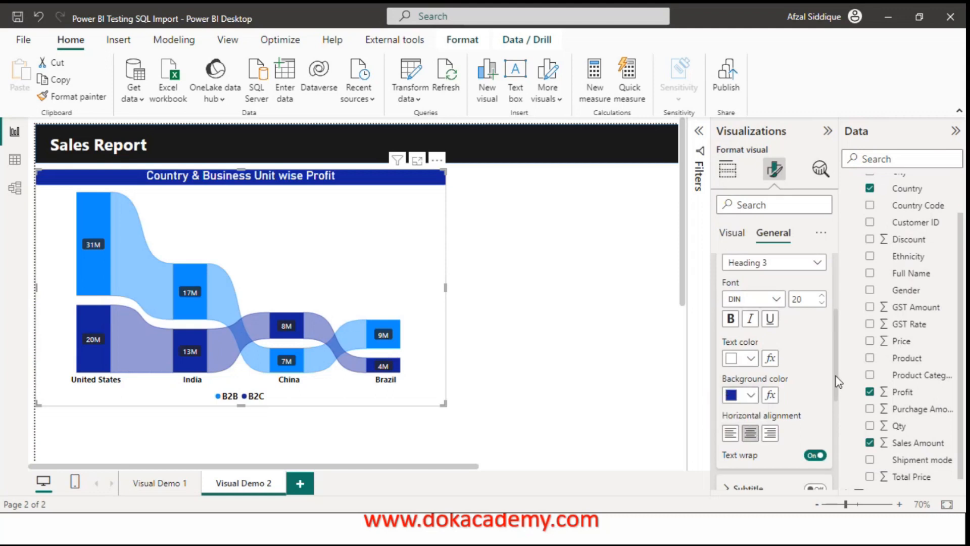
Turn on the subtitle below the ribbon chart's title
left_click_drag(837, 345, 837, 294)
left_click(717, 290)
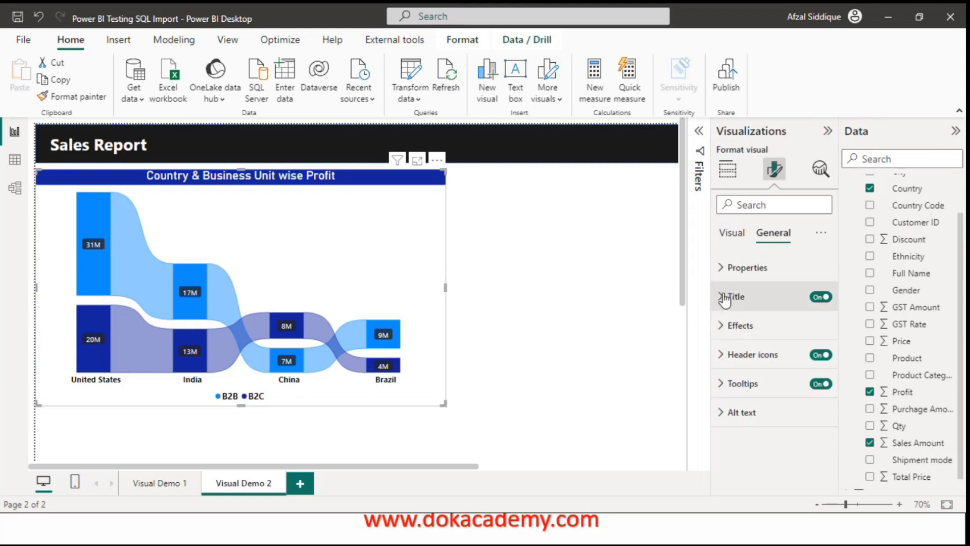
left_click(724, 297)
left_click(728, 331)
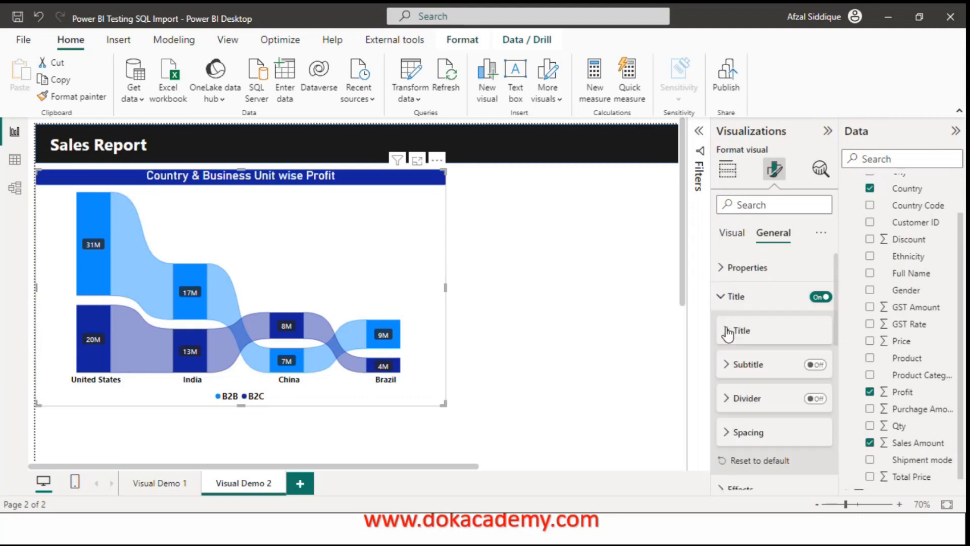
left_click(815, 365)
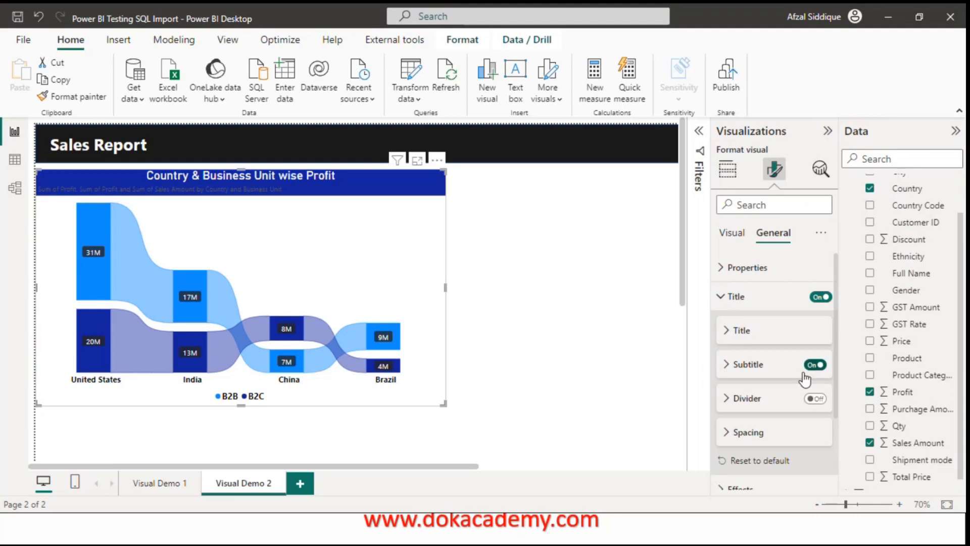
Replace the subtitle text with "Rank over Business Unit"
left_click(725, 366)
double_click(760, 402)
key("ctrl+a")
key("BackSpace")
type("Ran")
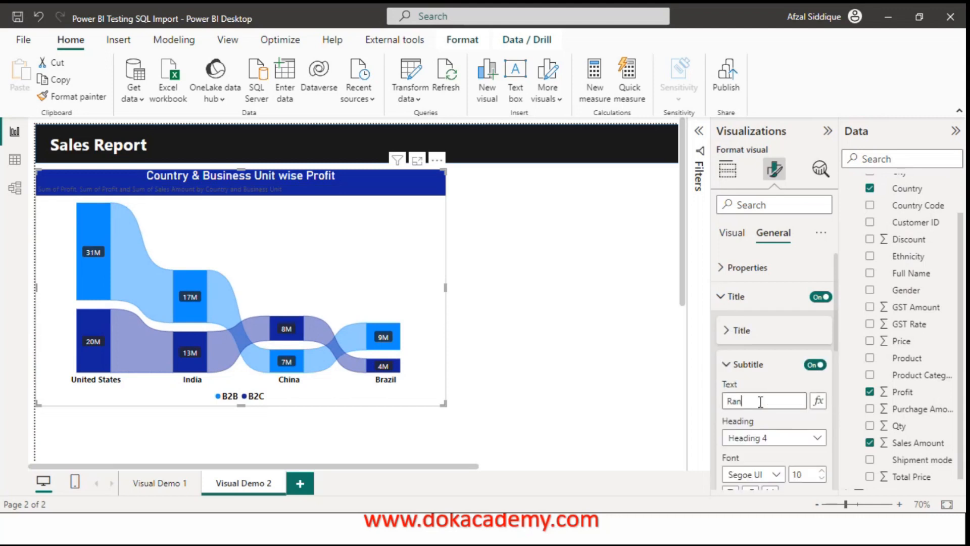
type("k ov")
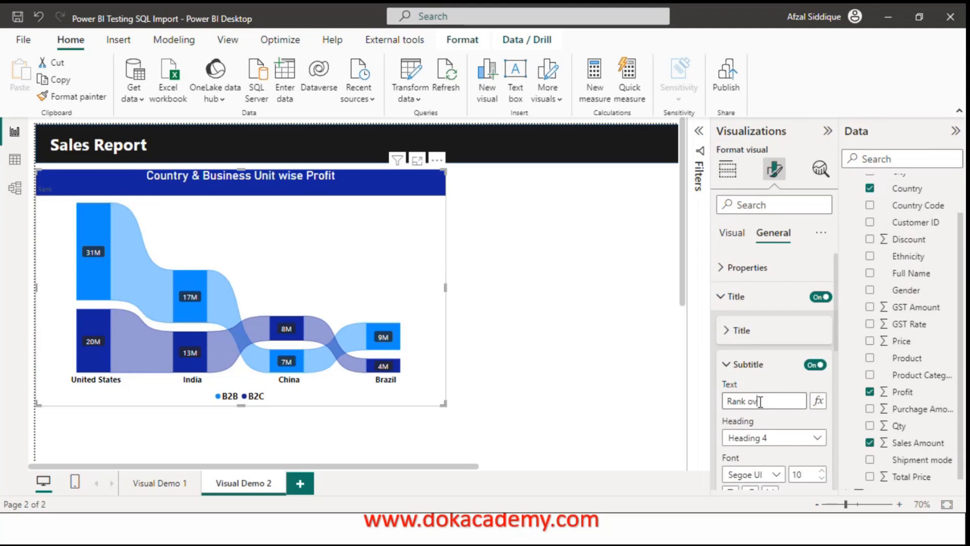
type("er Buness")
key("BackSpace")
key("BackSpace")
key("BackSpace")
key("BackSpace")
type("s")
type("n")
key("BackSpace")
key("BackSpace")
type("sn")
key("BackSpace")
type("iness Uin")
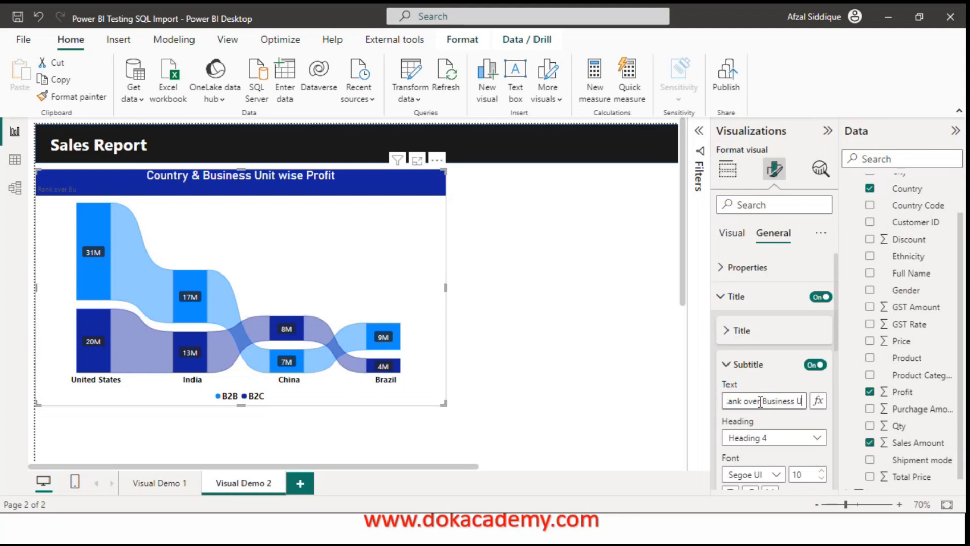
key("BackSpace")
key("BackSpace")
type("nit")
Centre the chart's subtitle and set its text color to white
left_click(781, 437)
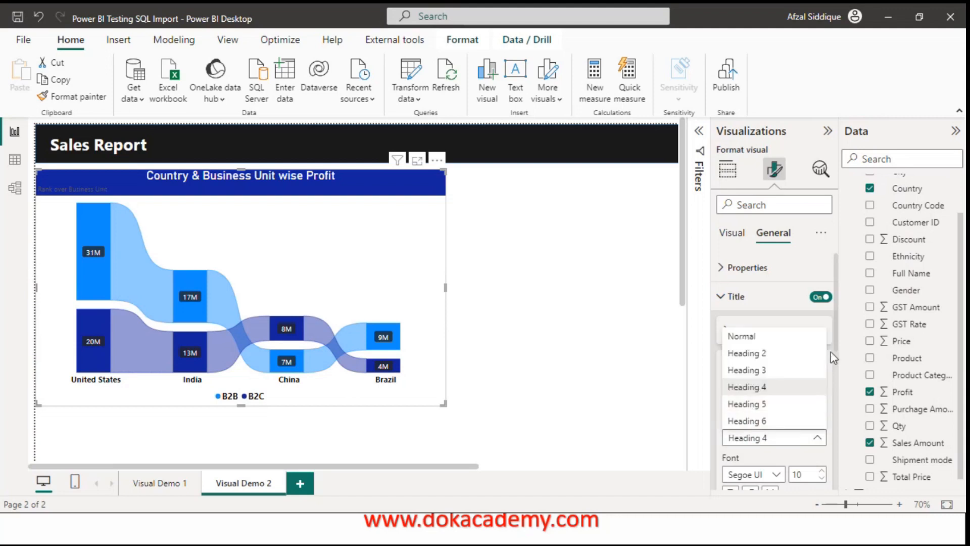
left_click(708, 371)
scroll(836, 371, "down", 2)
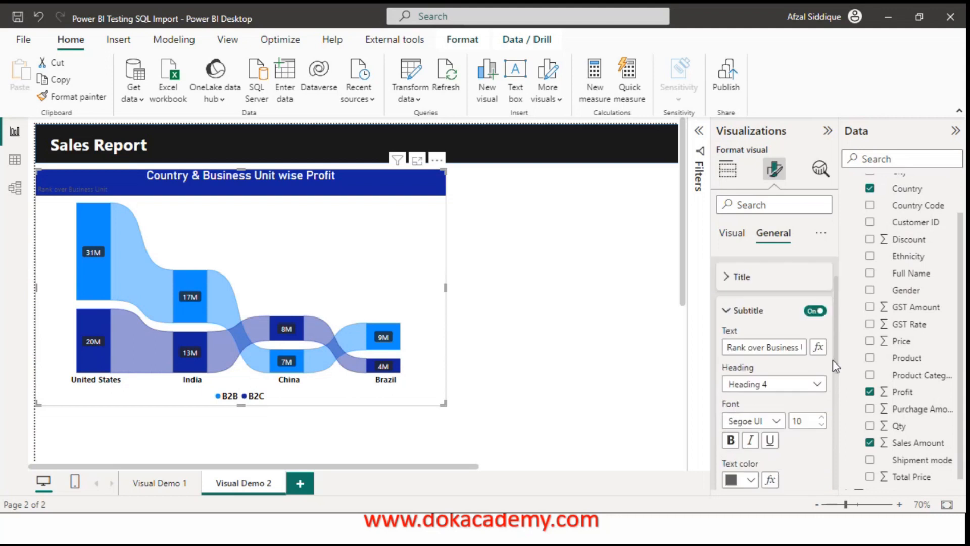
left_click(750, 482)
left_click(750, 446)
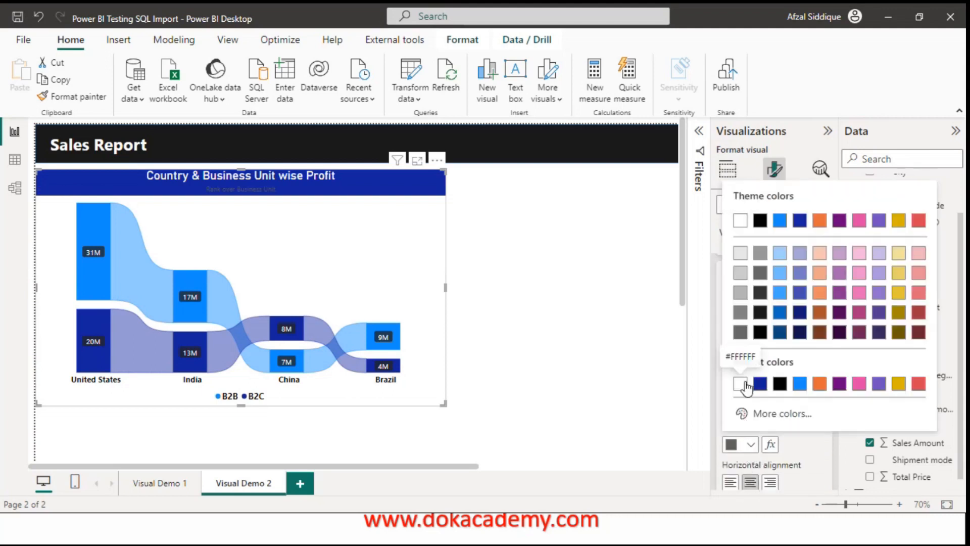
left_click(746, 387)
Increase the subtitle's font size to 12 and make it bold
left_click(822, 382)
left_click(822, 382)
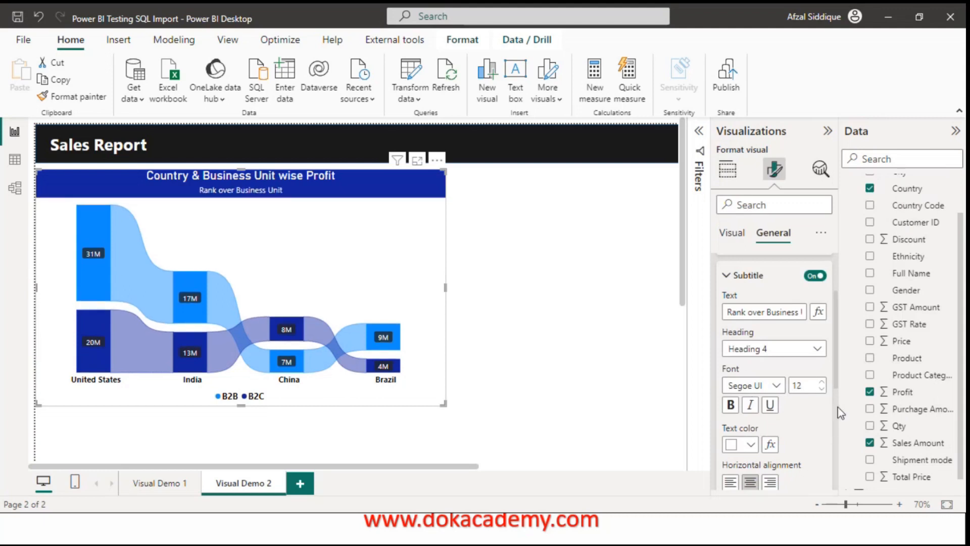
left_click(733, 407)
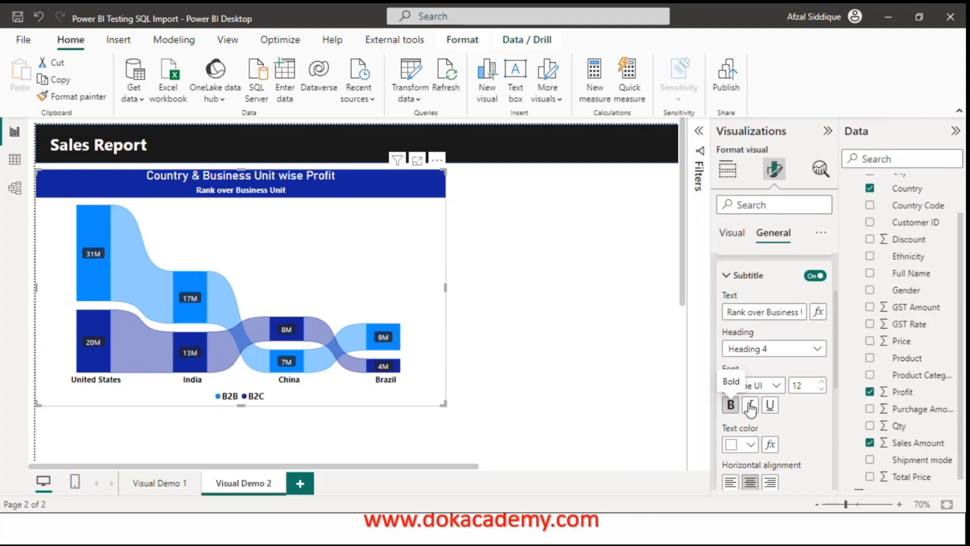
left_click_drag(835, 379, 835, 313)
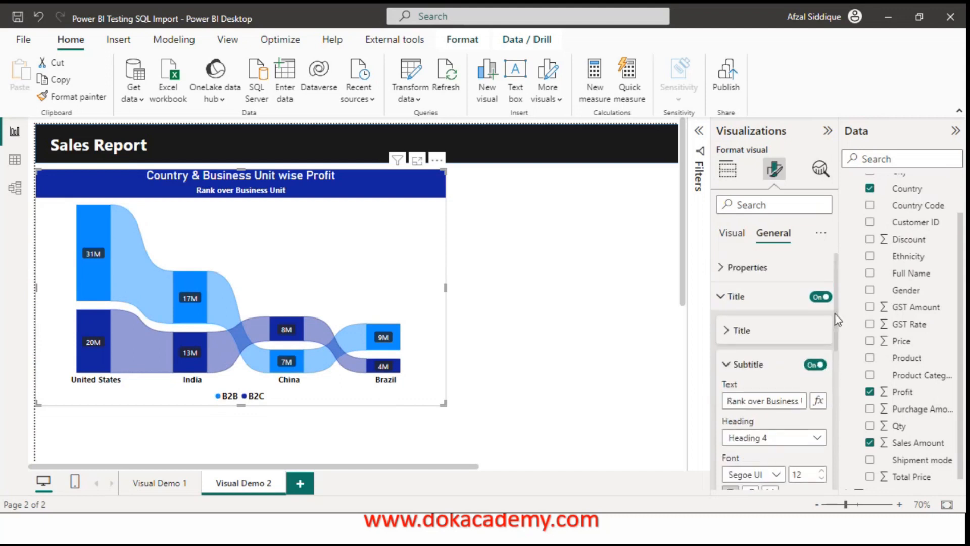
left_click(720, 297)
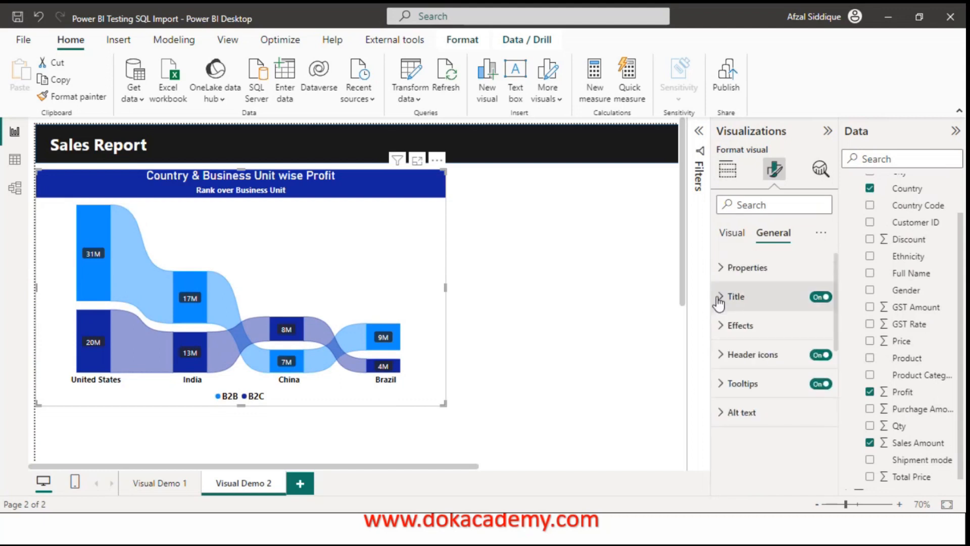
Set the ribbon chart's overall background color to dark blue
left_click(725, 333)
left_click(750, 397)
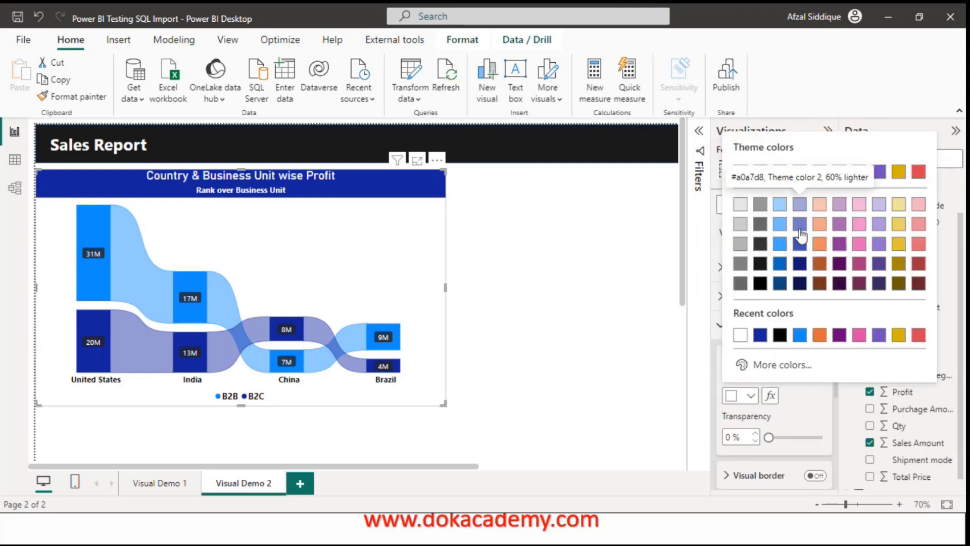
left_click(760, 334)
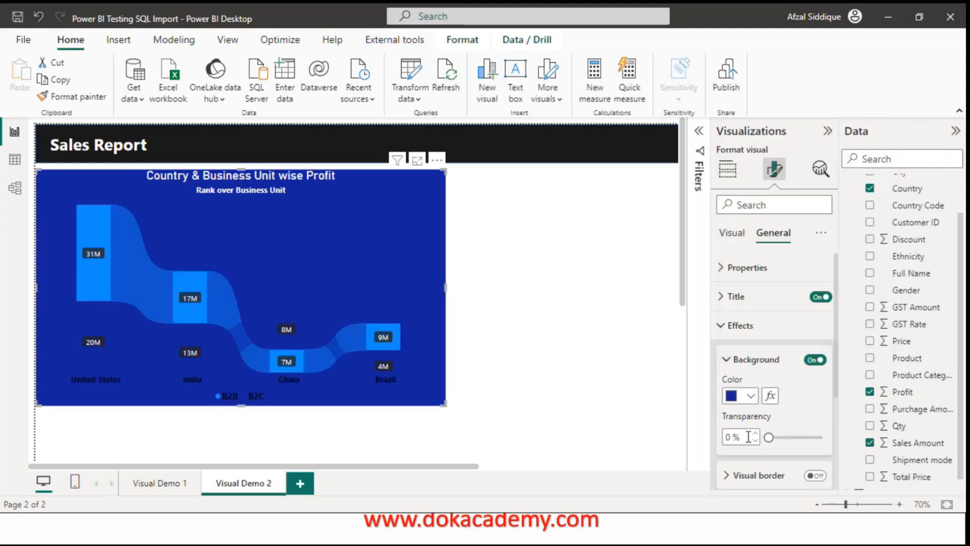
Set the chart background's transparency to 70% and deselect the chart
left_click(732, 437)
key("BackSpace")
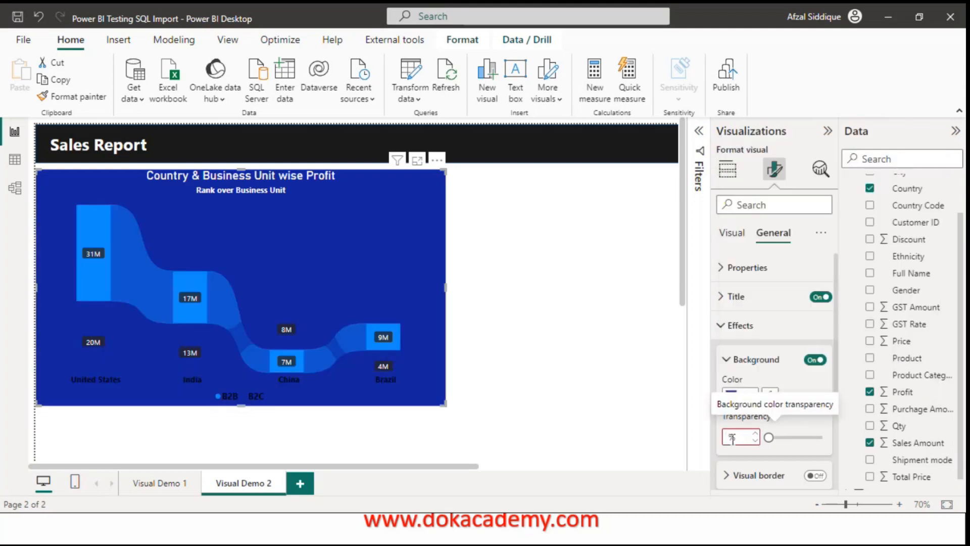
type("80")
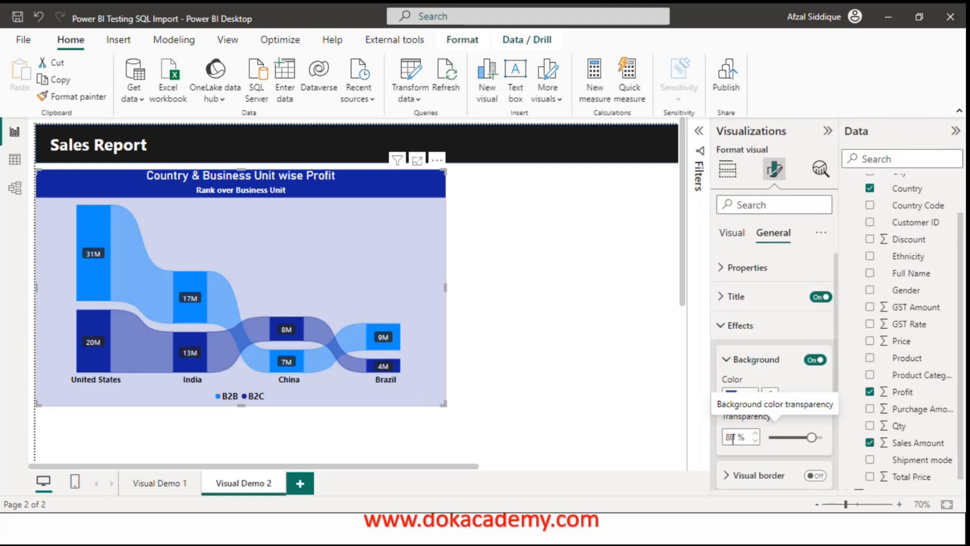
key("BackSpace")
key("BackSpace")
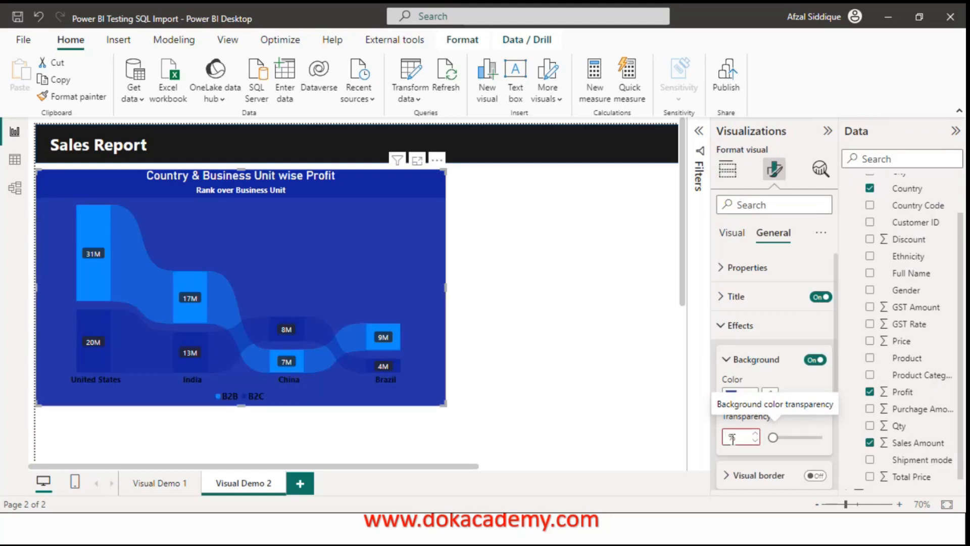
type("70")
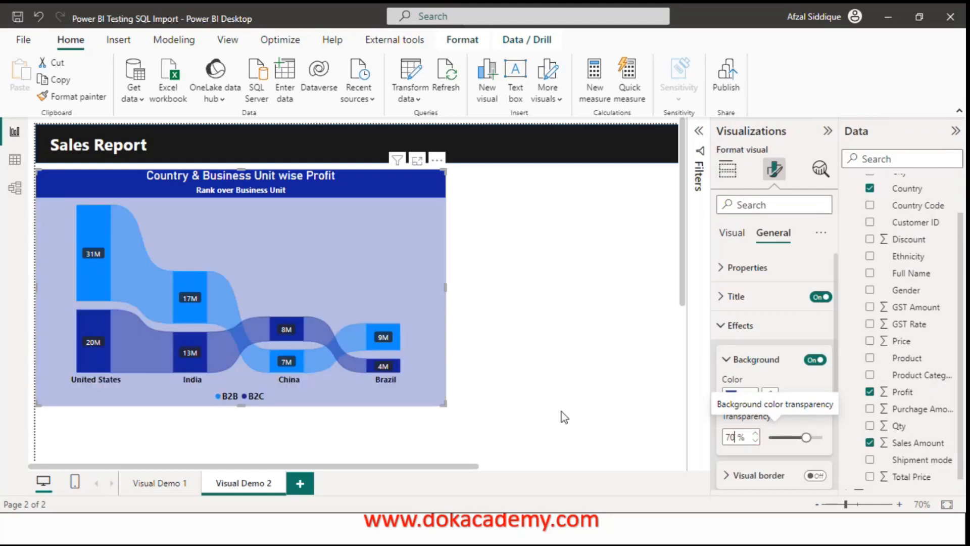
left_click(564, 417)
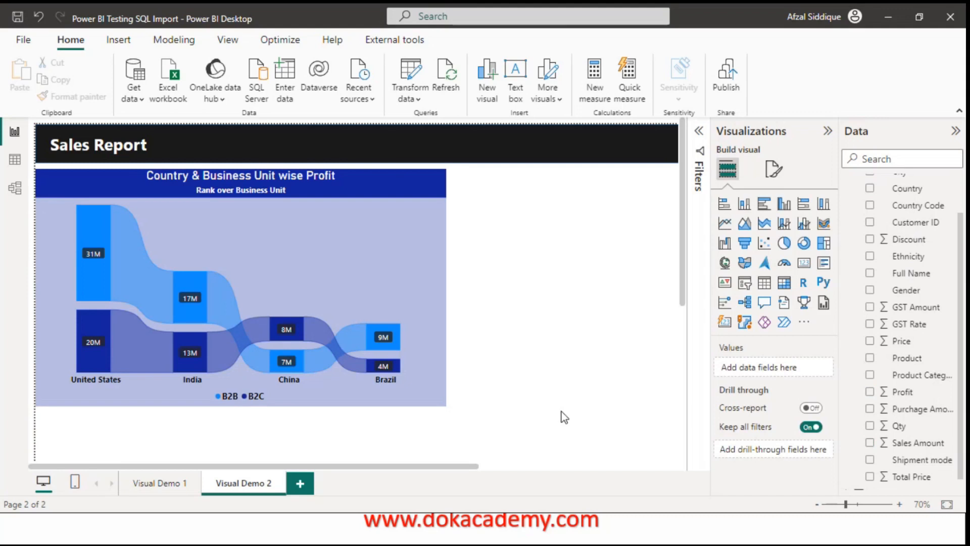
left_click(212, 183)
mouse_move(212, 183)
left_mouse_down()
mouse_move(214, 169)
mouse_move(213, 183)
left_mouse_up()
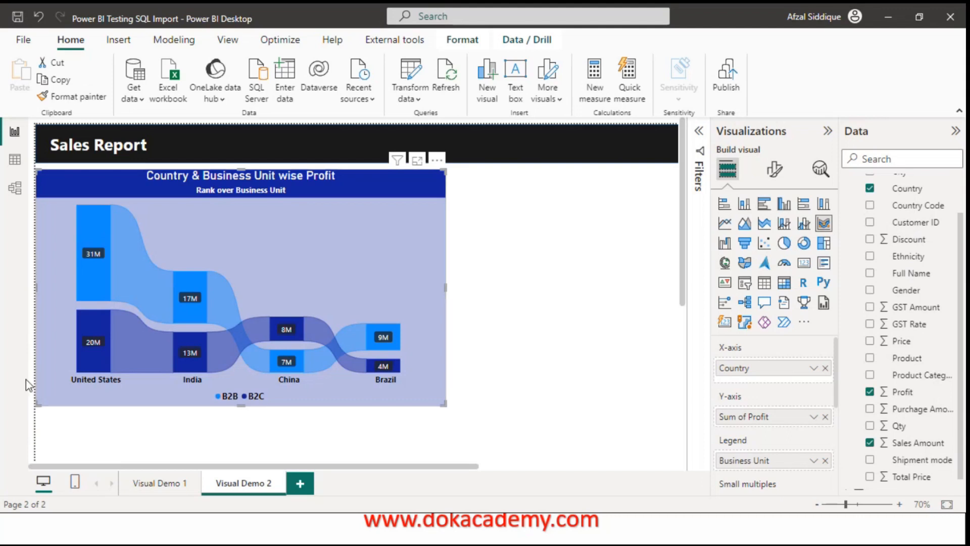
mouse_move(173, 307)
key("alt+Tab")
key("Tab")
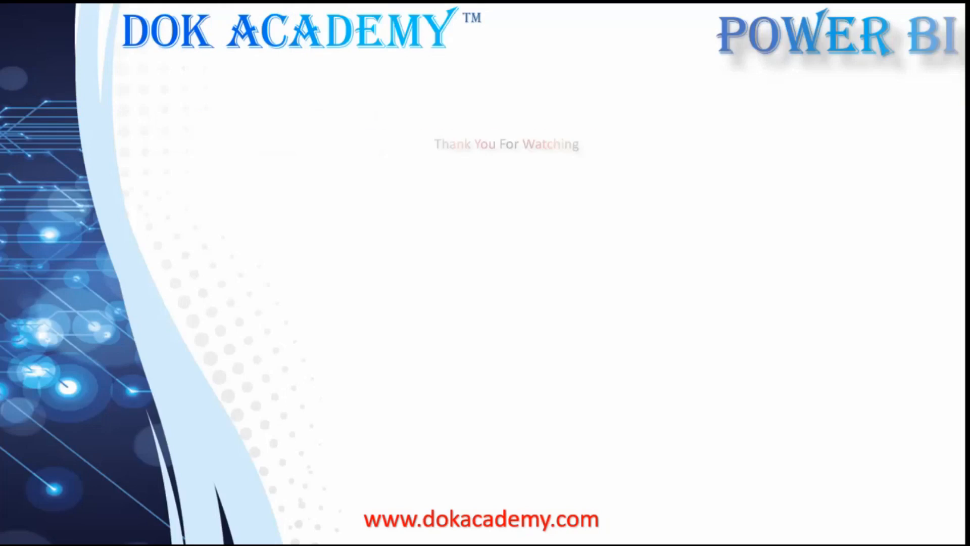